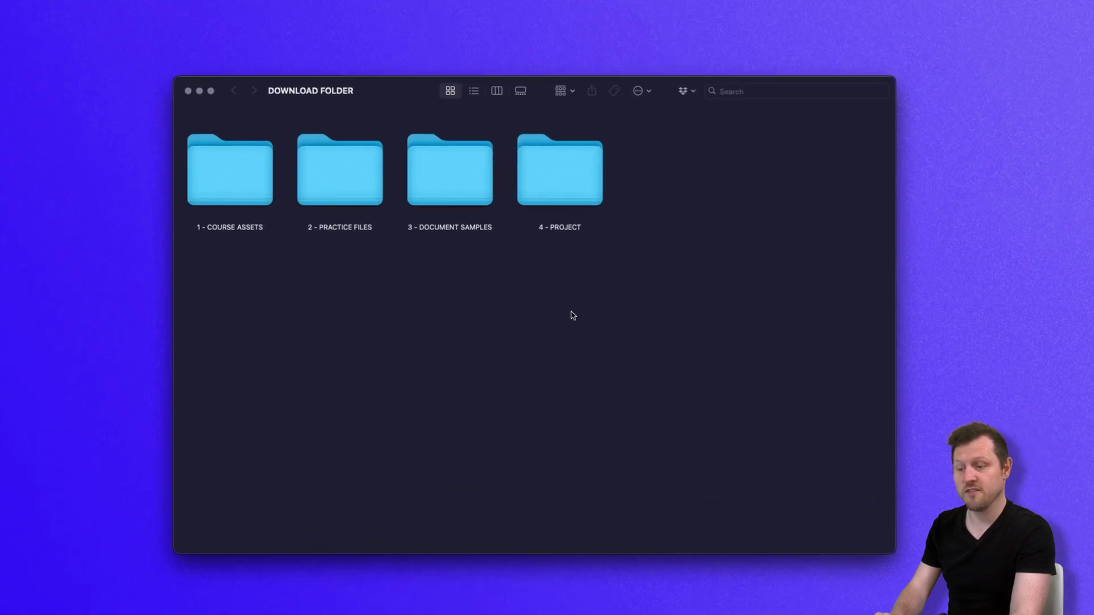
# - Open Phantom Motor Bike - Pamphlet.indd from 3 - DOCUMENT SAMPLES > 2 - DOUBLE SIDED > Pamphlet (tri-fold)
pyautogui.click(449, 188)
pyautogui.doubleClick(449, 181)
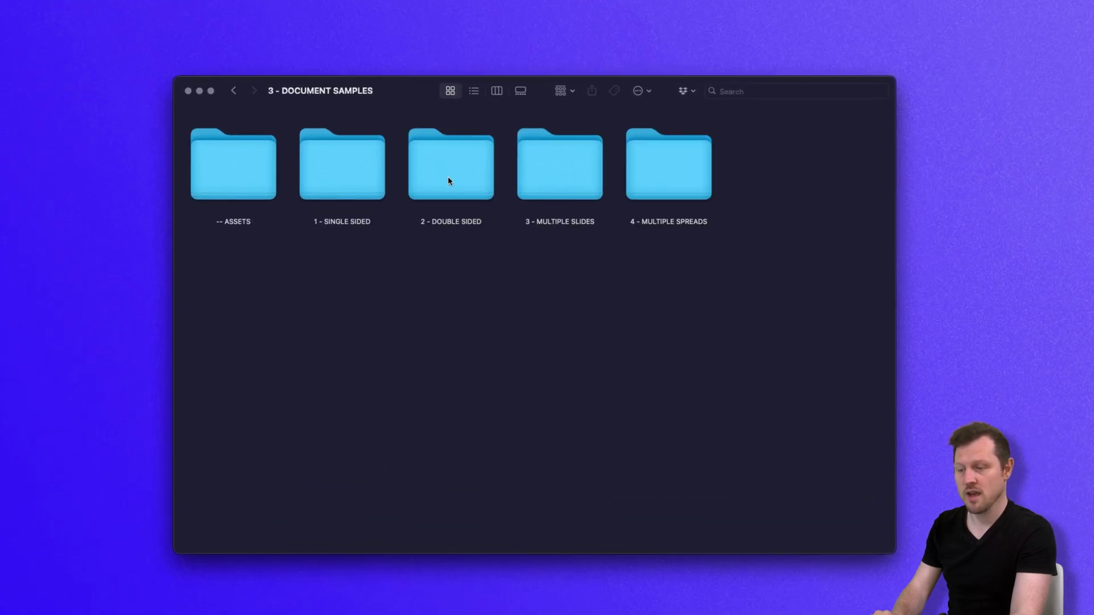
pyautogui.click(456, 177)
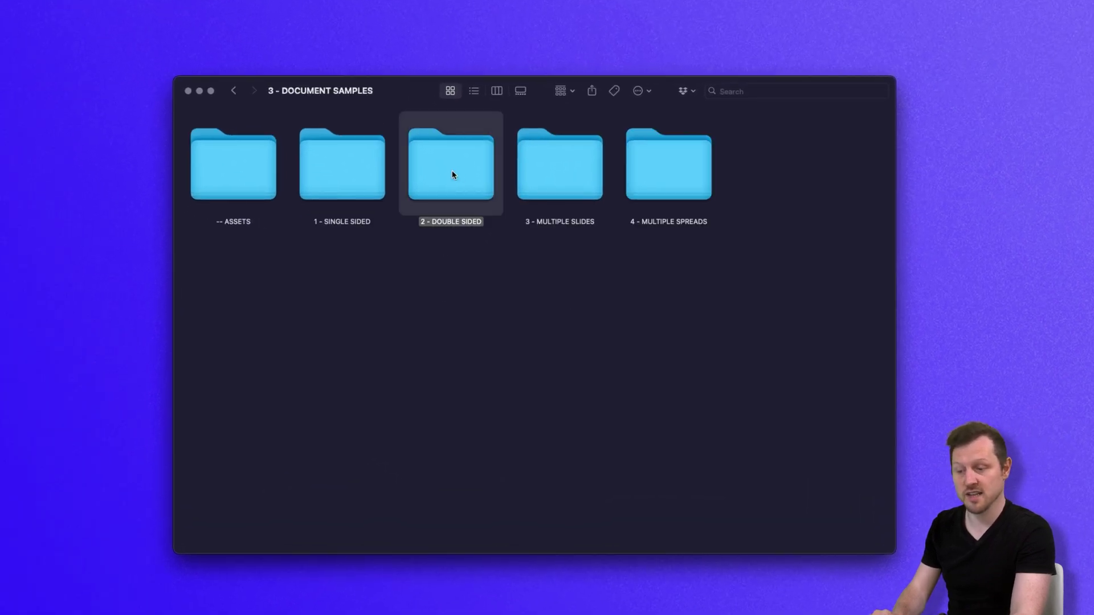
pyautogui.doubleClick(453, 174)
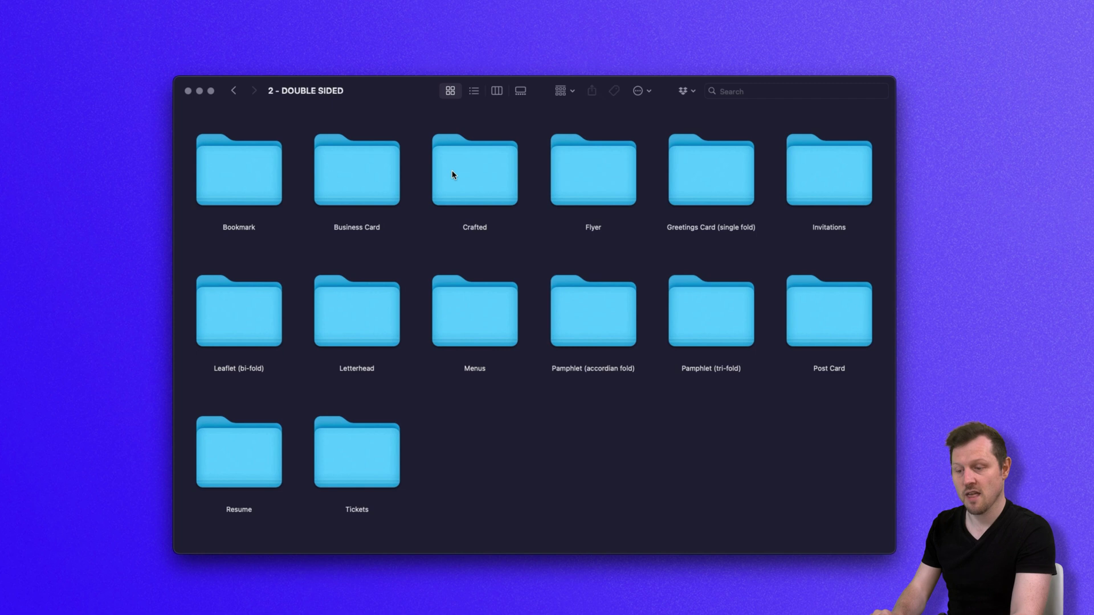
pyautogui.click(708, 329)
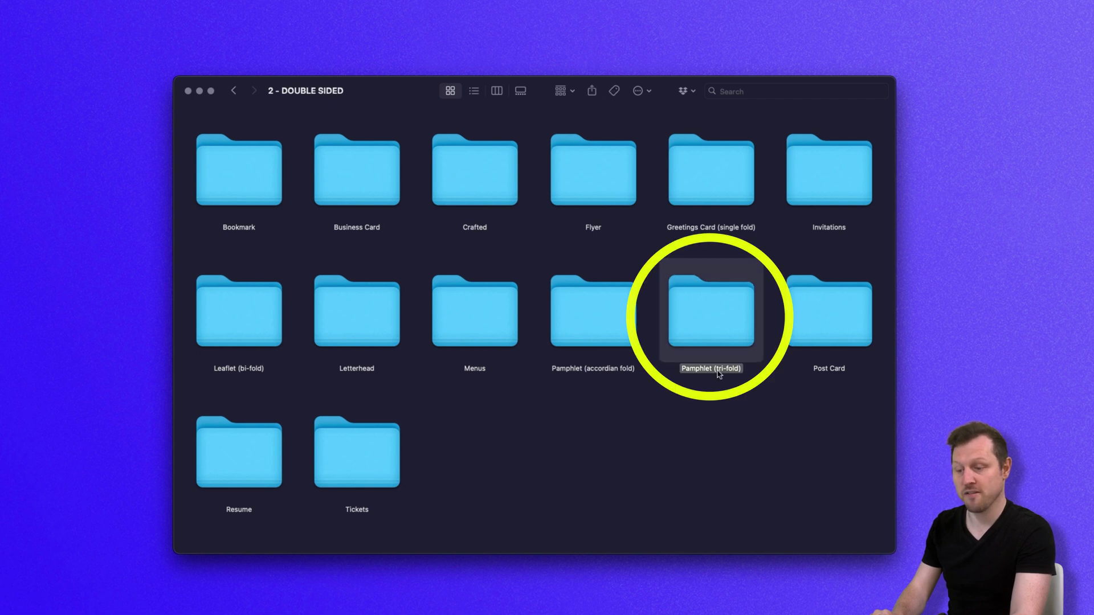
pyautogui.doubleClick(708, 317)
pyautogui.click(459, 200)
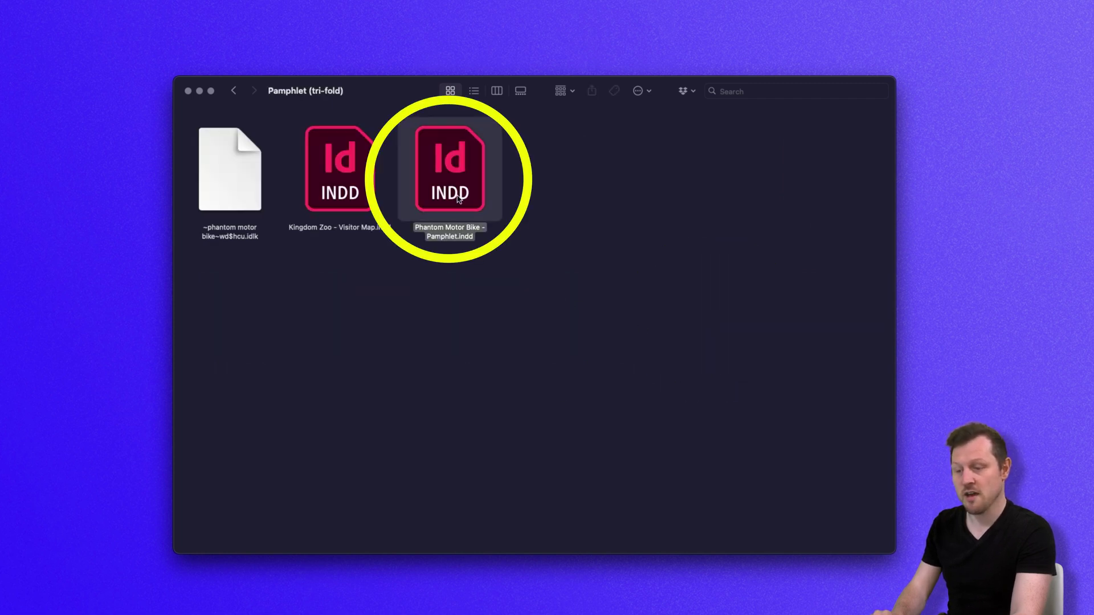
pyautogui.doubleClick(456, 174)
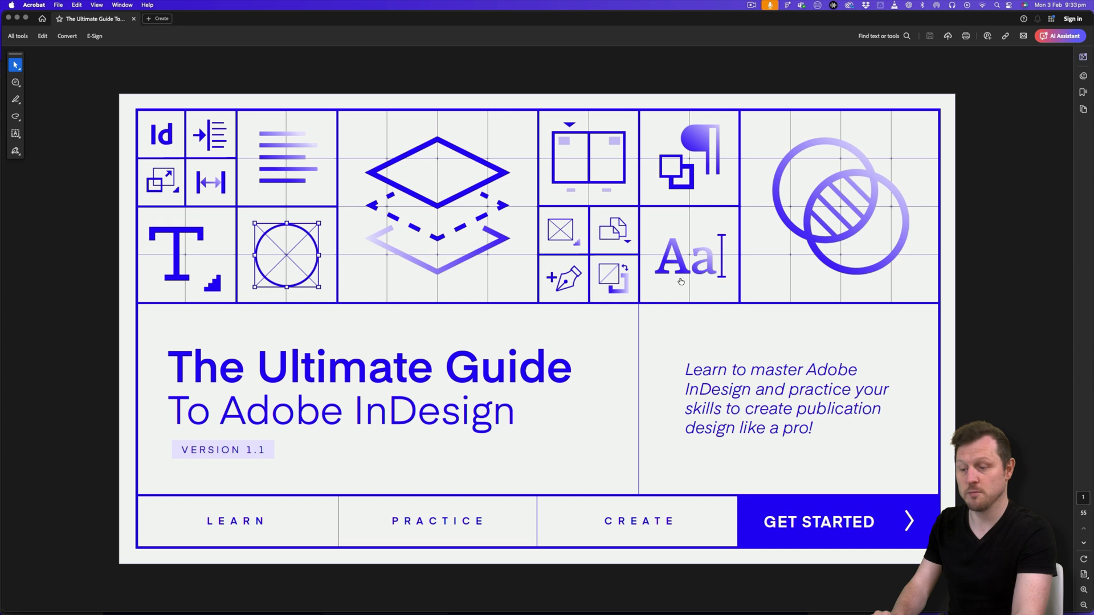
# - Go from the guide cover through Course Index and Before You Begin to the course fonts download page
pyautogui.click(814, 512)
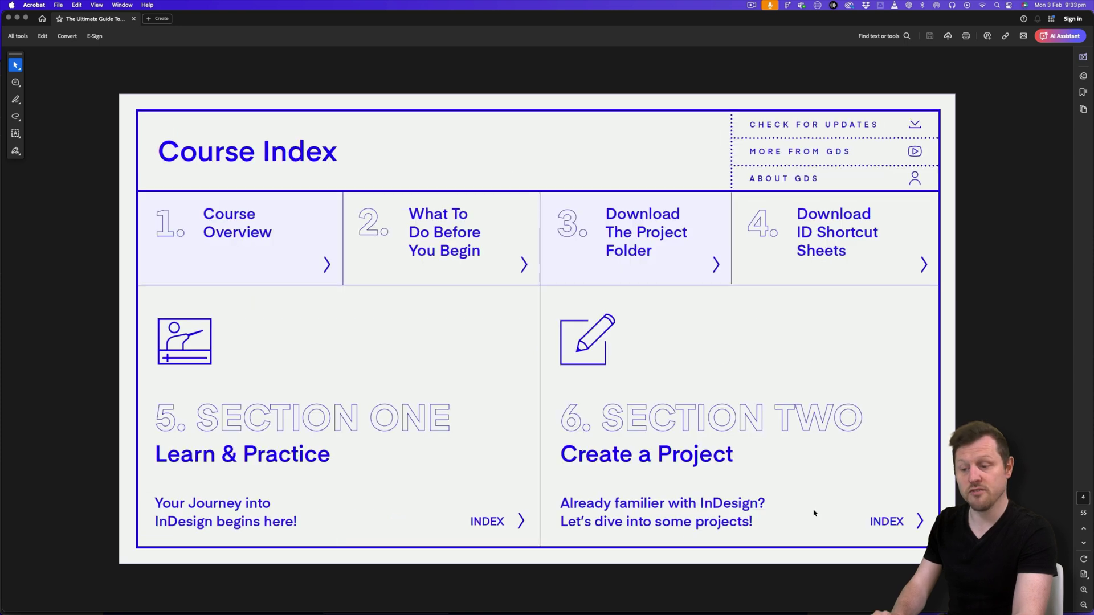
pyautogui.click(436, 244)
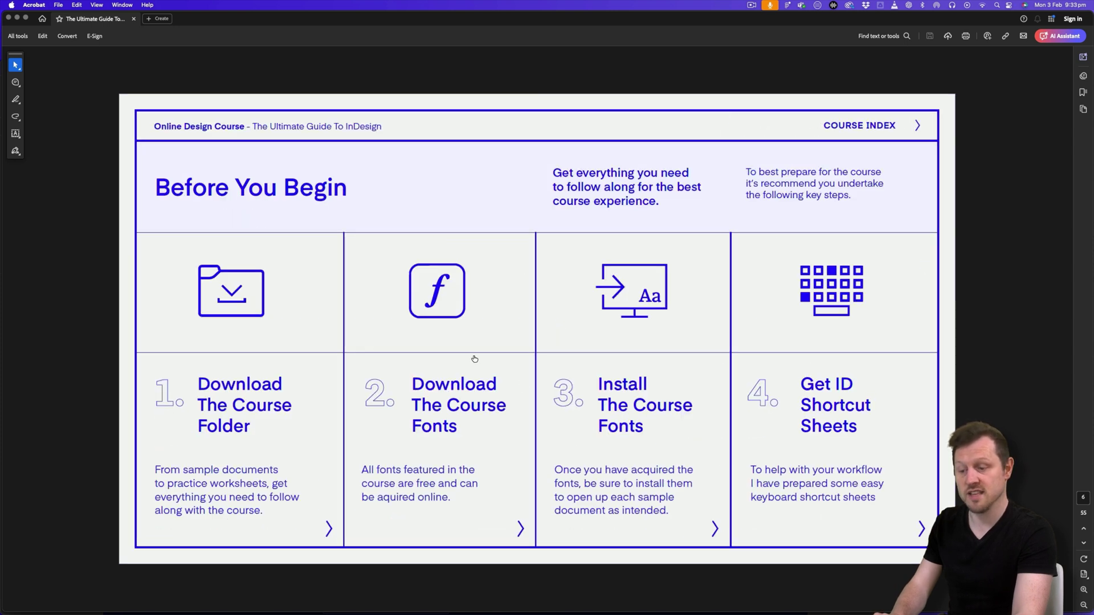
pyautogui.click(436, 393)
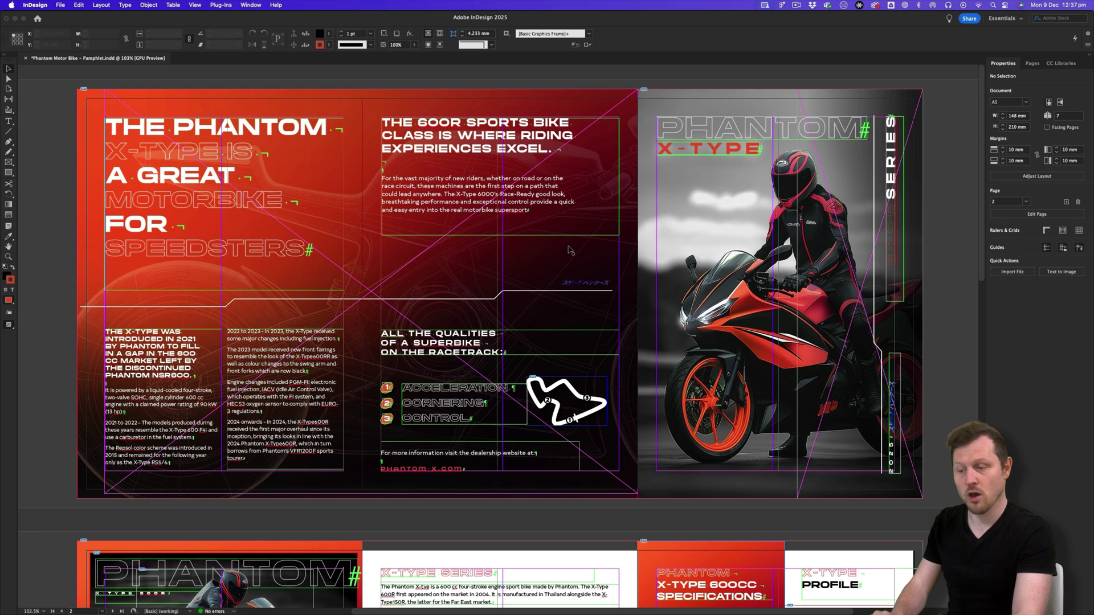
# - Choose the [Essentials] workspace from Window > Workspace
pyautogui.click(254, 7)
pyautogui.moveTo(319, 27)
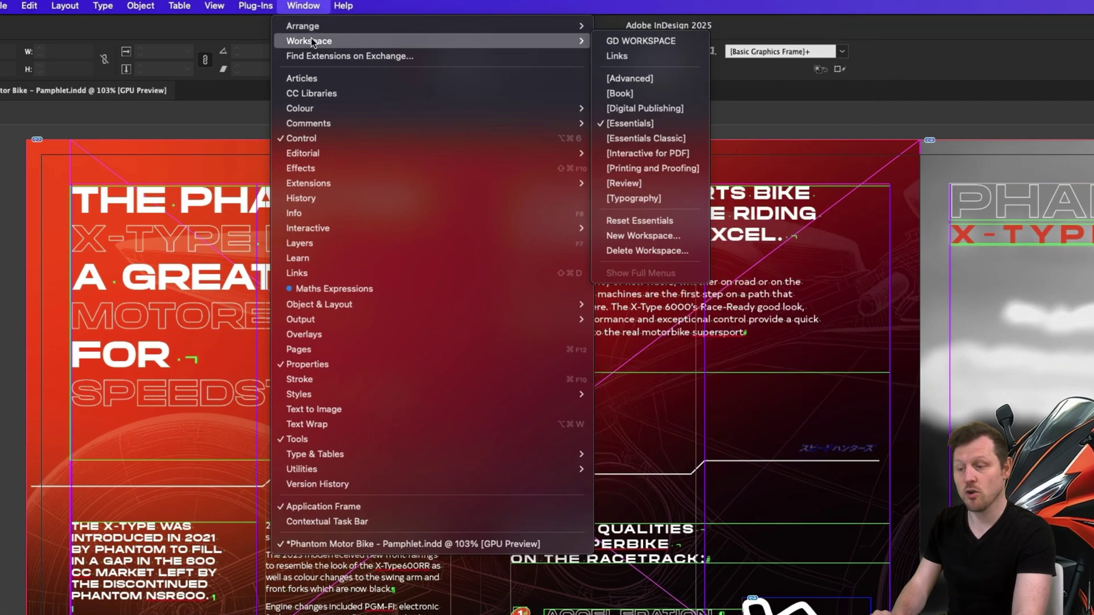
pyautogui.click(644, 124)
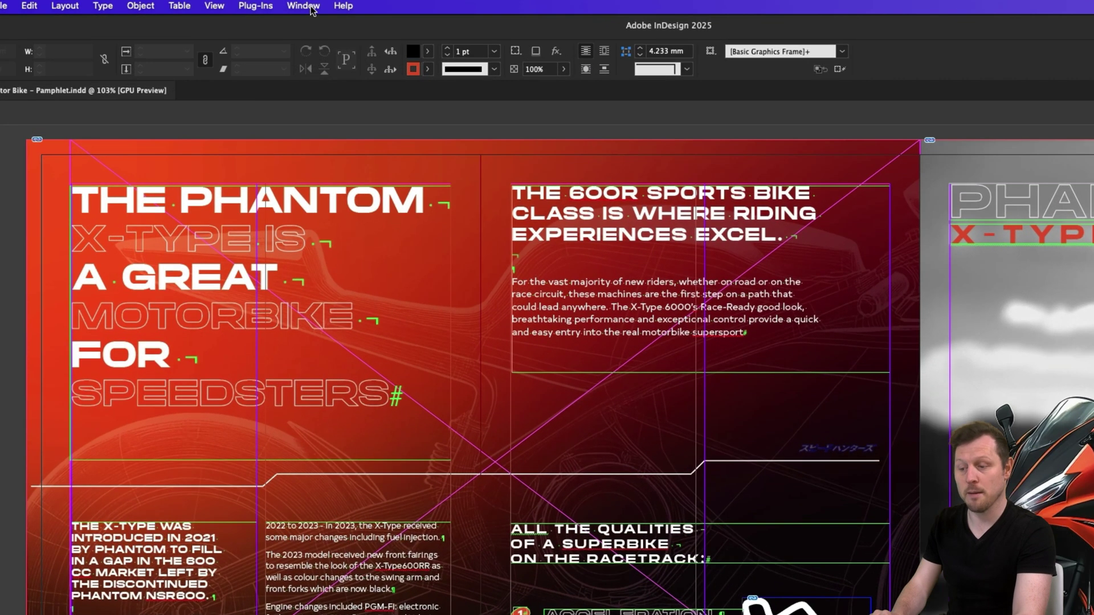
# - Start saving the current layout with Window > Workspace > New Workspace
pyautogui.click(254, 5)
pyautogui.moveTo(322, 41)
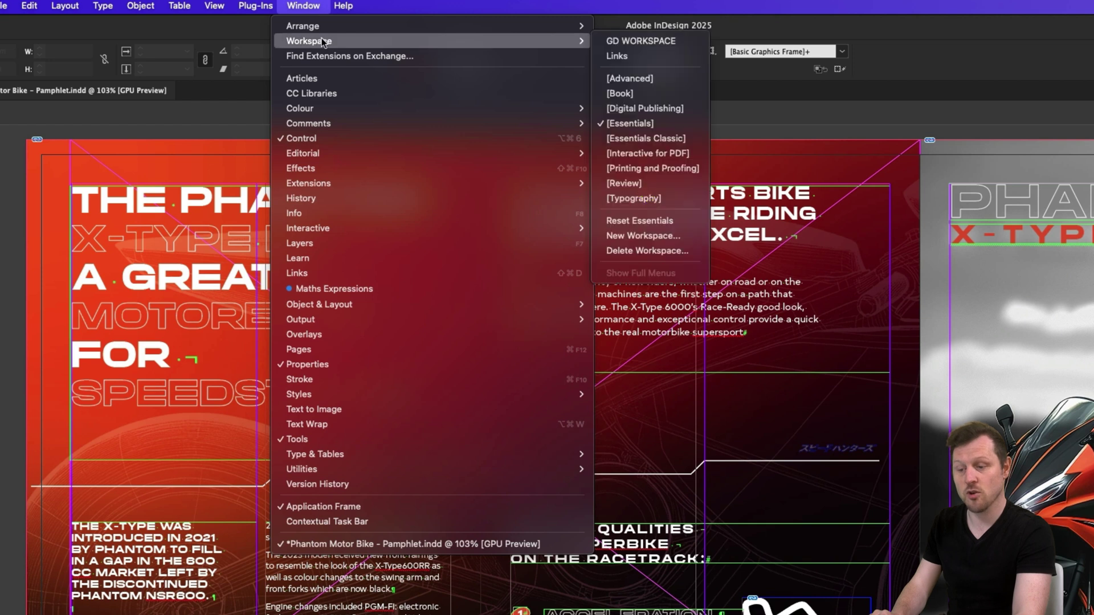
pyautogui.click(659, 232)
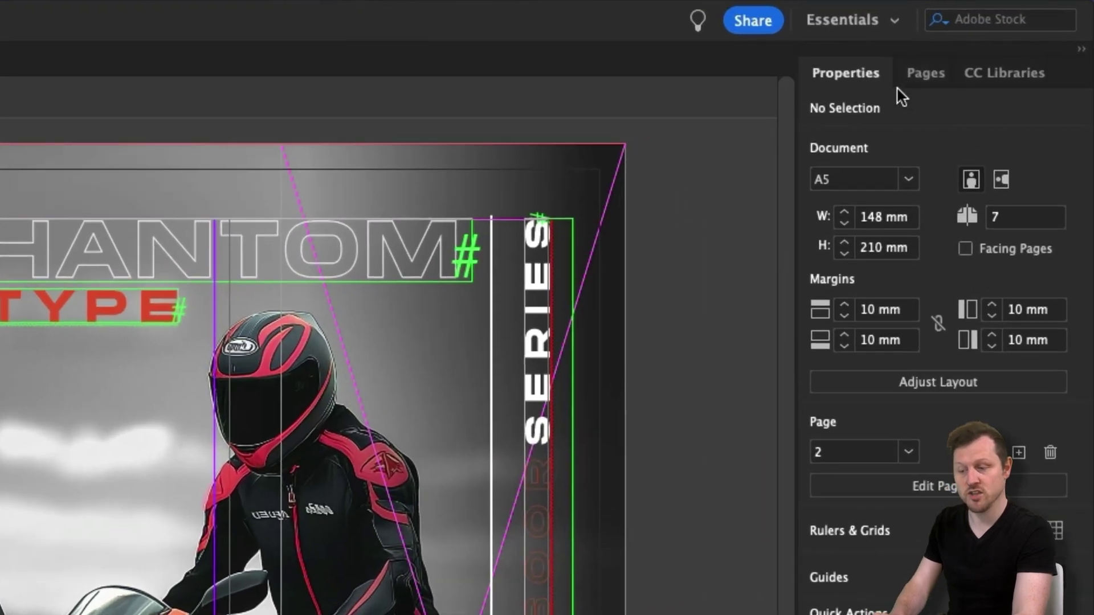
# - Cycle through the Pages, CC Libraries and Properties tabs, ending on Pages with spreads 1–3, 4–6 and 7
pyautogui.click(920, 80)
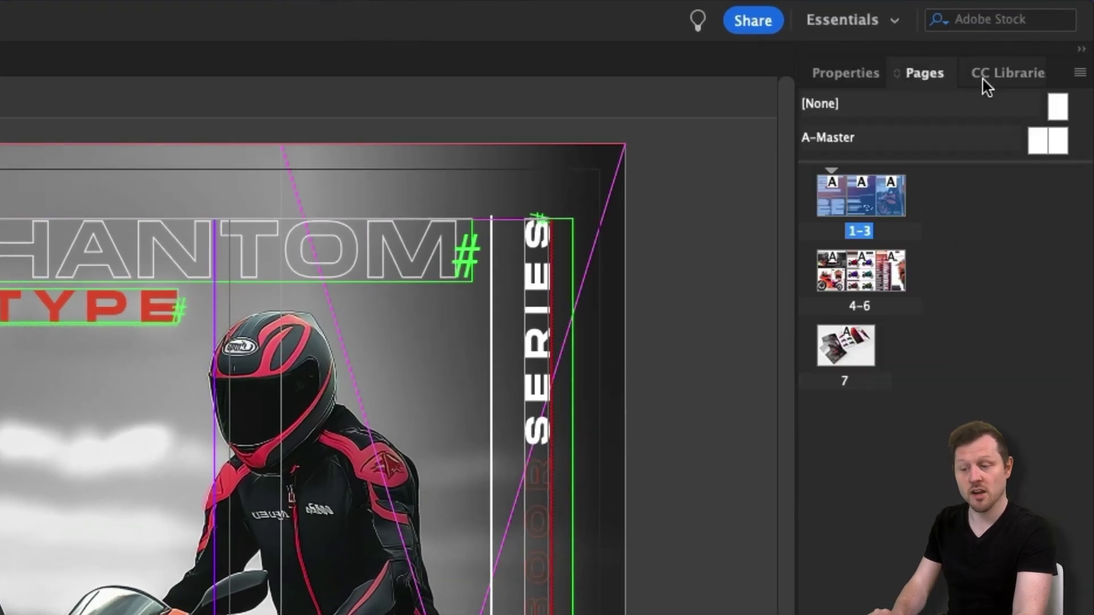
pyautogui.click(1005, 75)
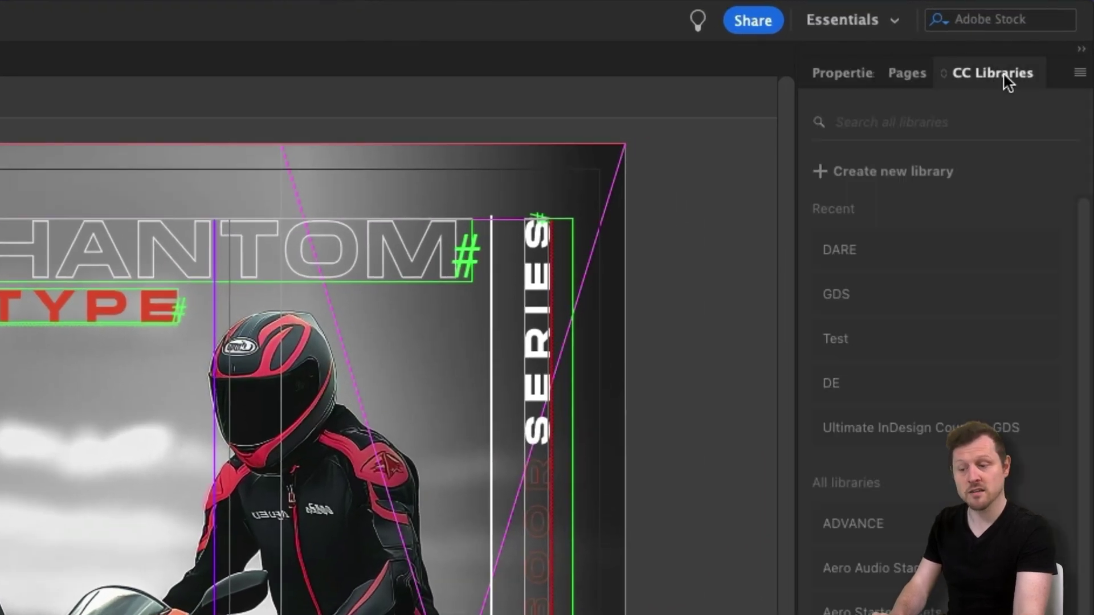
pyautogui.click(908, 72)
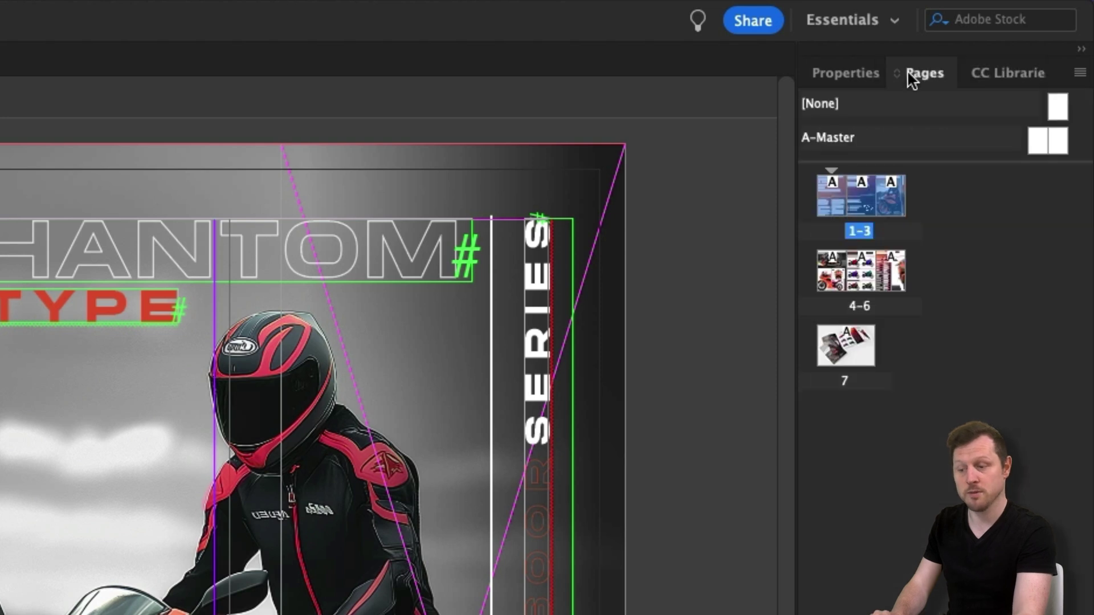
pyautogui.click(837, 75)
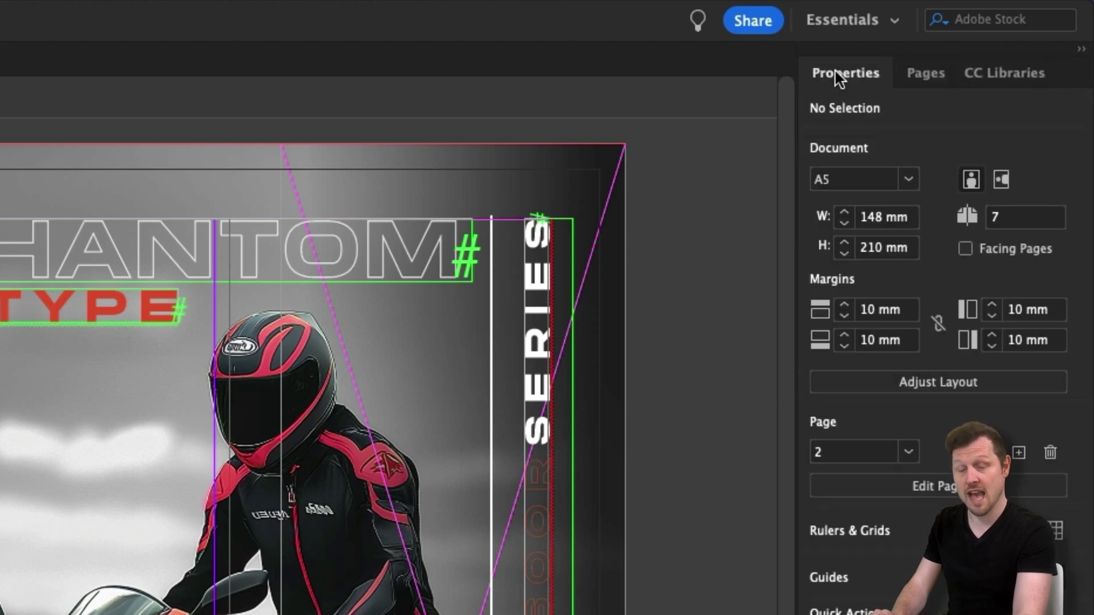
pyautogui.click(927, 76)
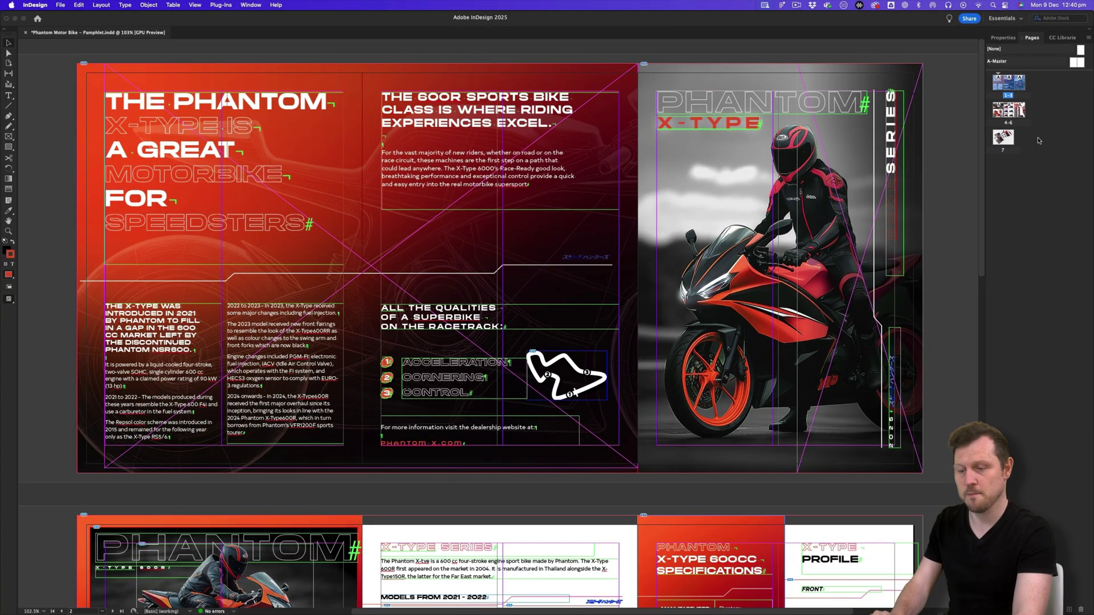
# - Deselect the 1–3 spread and try the Review and Typography workspaces
pyautogui.click(1019, 193)
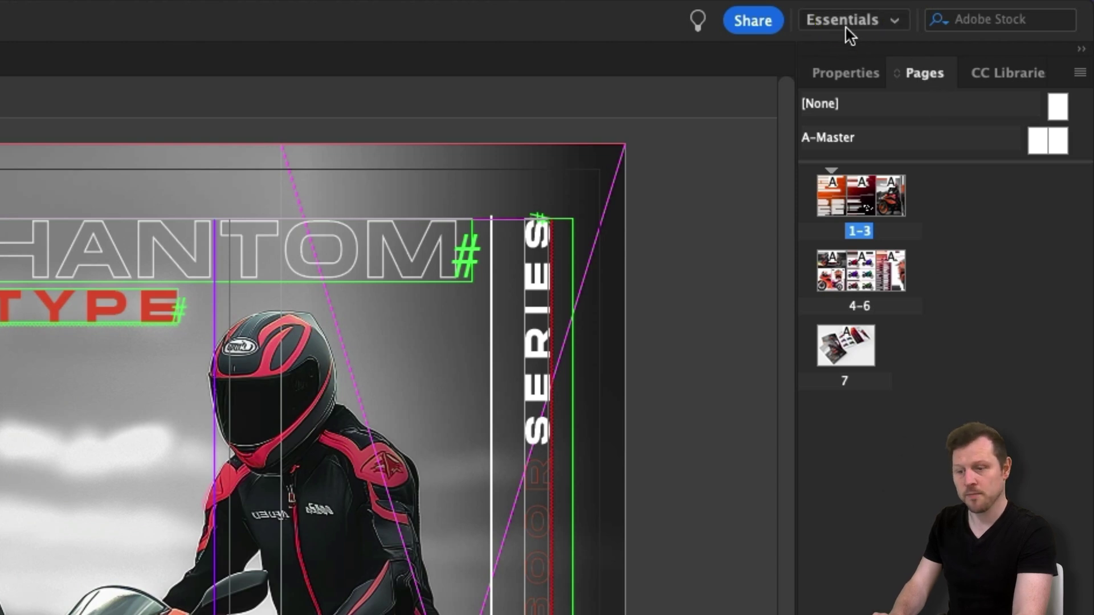
pyautogui.click(896, 21)
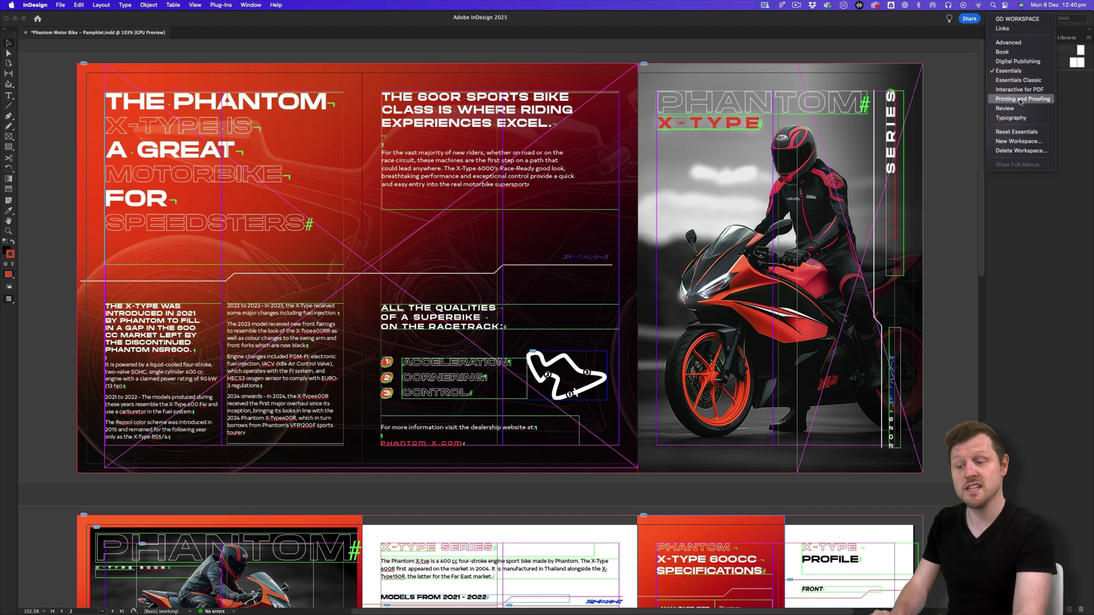
pyautogui.click(1020, 108)
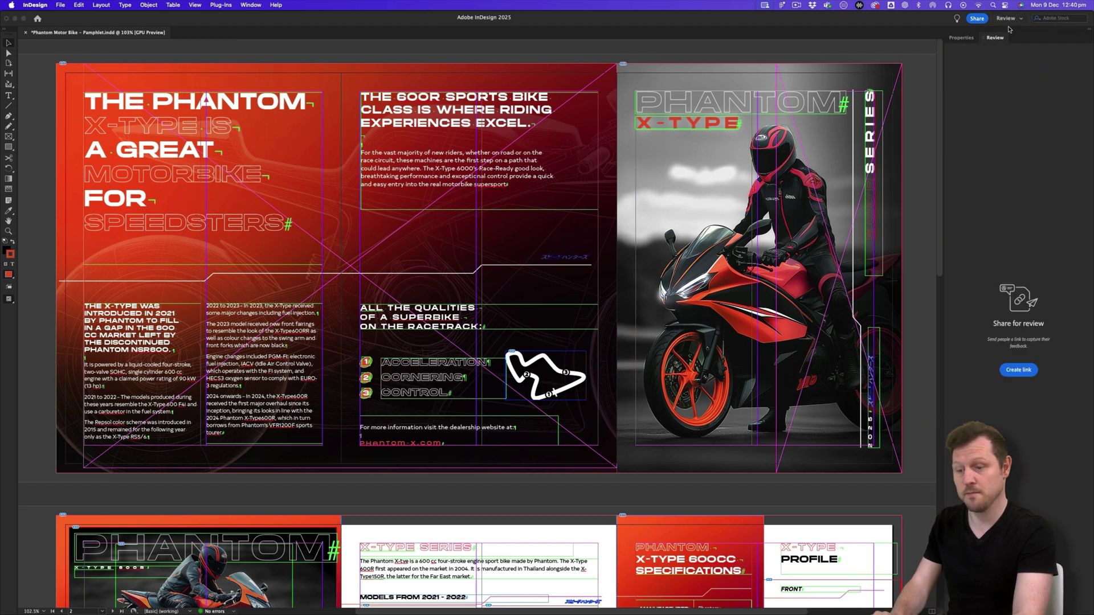
pyautogui.click(1007, 19)
pyautogui.click(1019, 118)
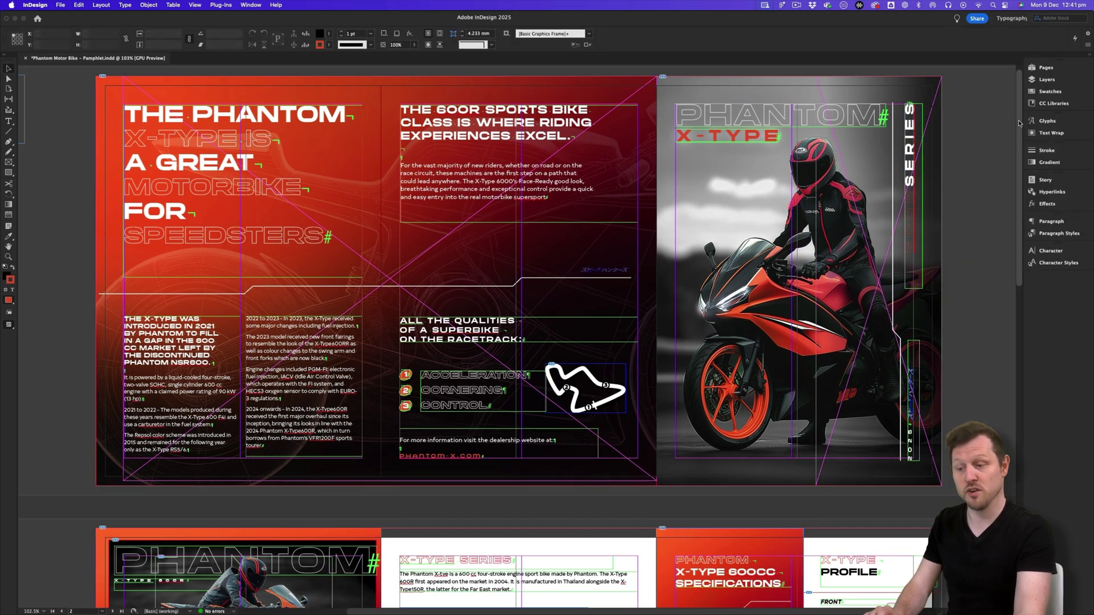
# - Try the Book workspace, dismiss the libraries popup, then settle on Typography
pyautogui.click(1020, 19)
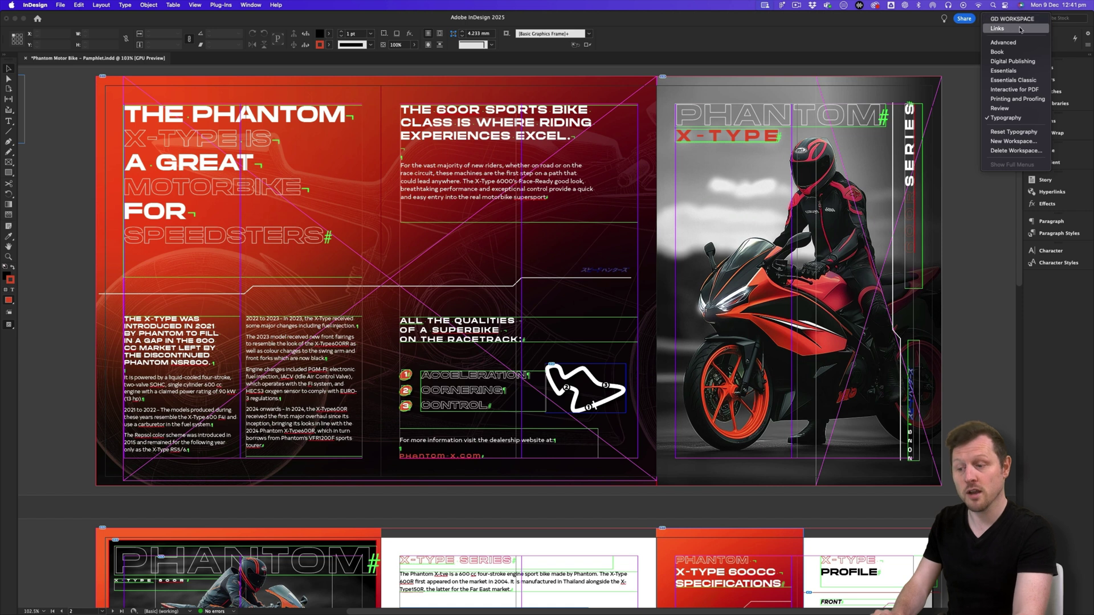
pyautogui.click(1013, 53)
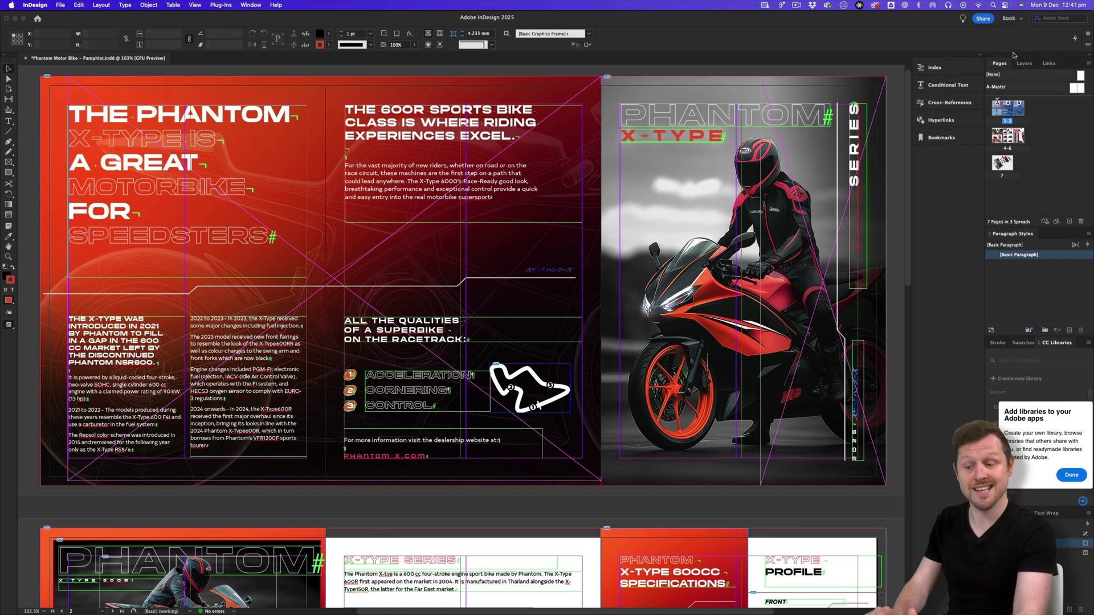
pyautogui.click(1071, 474)
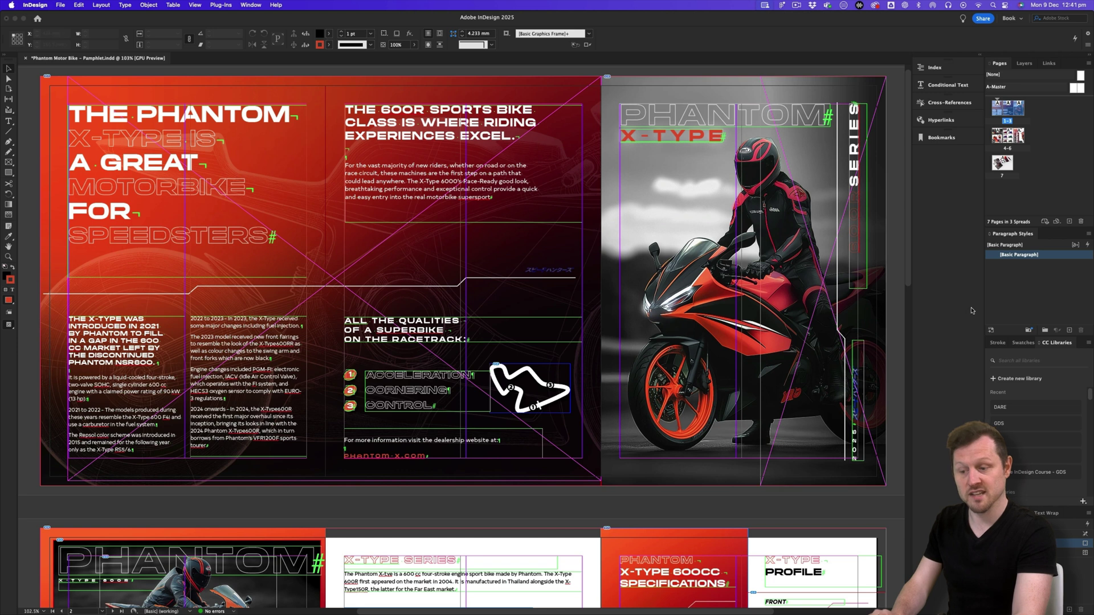
pyautogui.click(1020, 22)
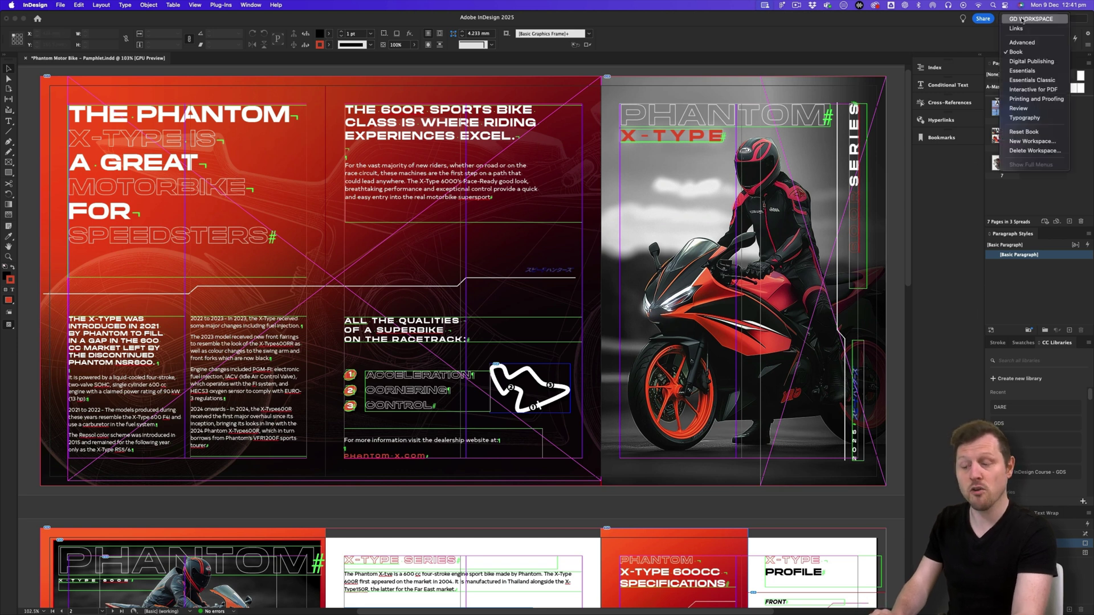
pyautogui.click(1026, 119)
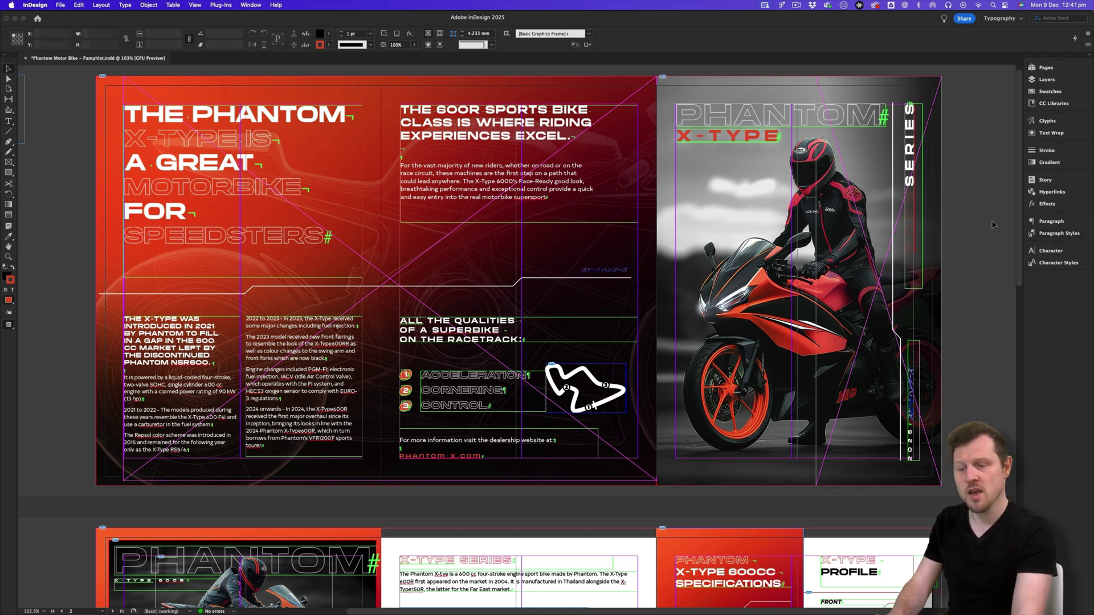
pyautogui.click(1021, 19)
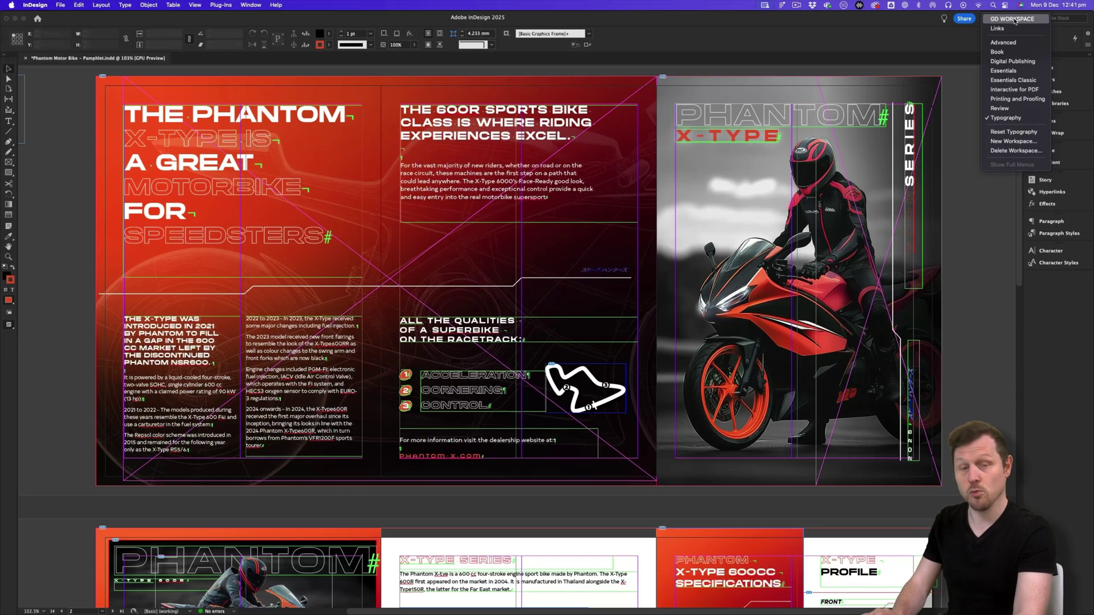
# - Choose GD WORKSPACE to load its Swatches and Pages panel layout
pyautogui.click(1007, 19)
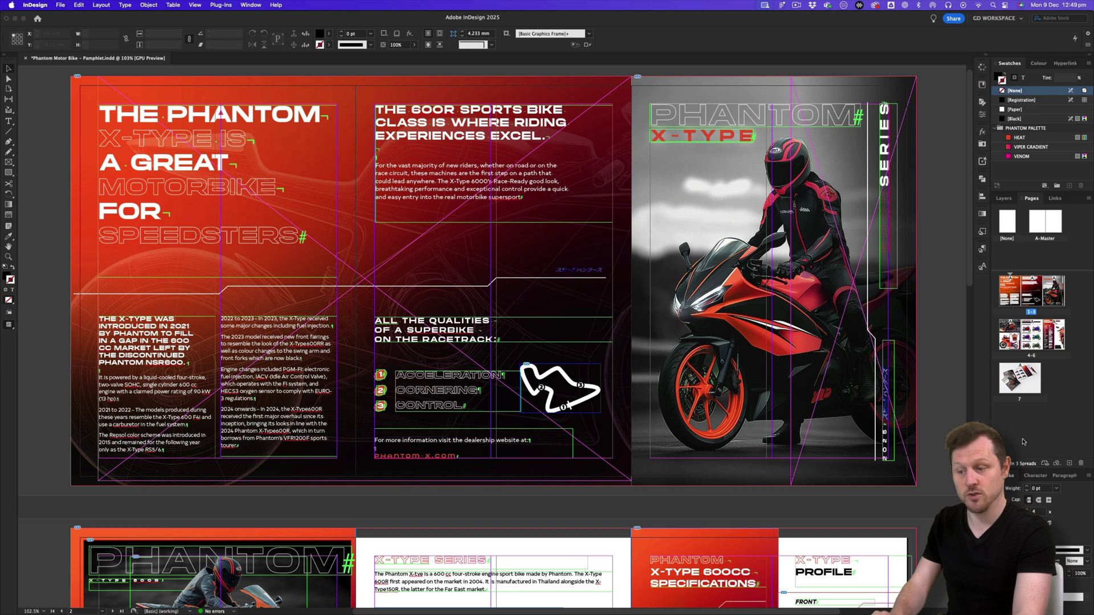
pyautogui.click(1037, 64)
pyautogui.click(1007, 63)
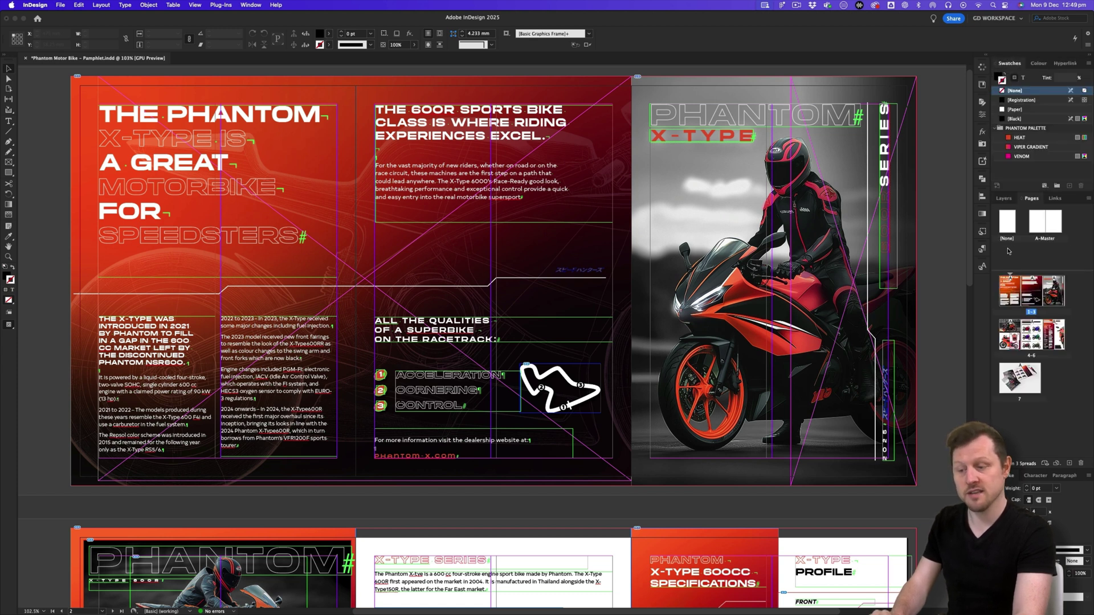
pyautogui.click(1054, 199)
pyautogui.click(1030, 199)
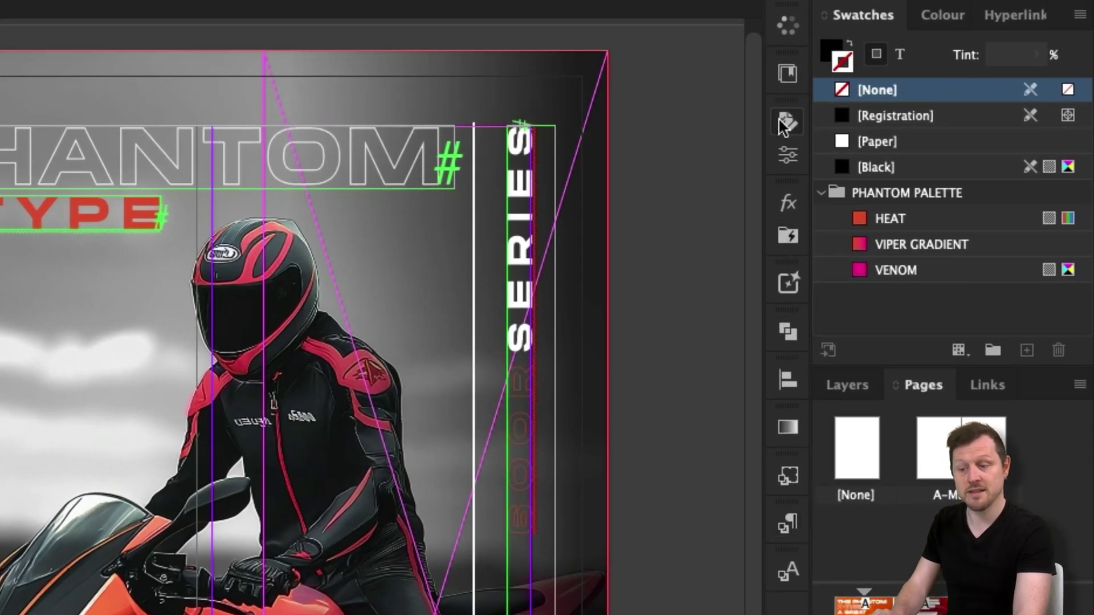
pyautogui.click(788, 203)
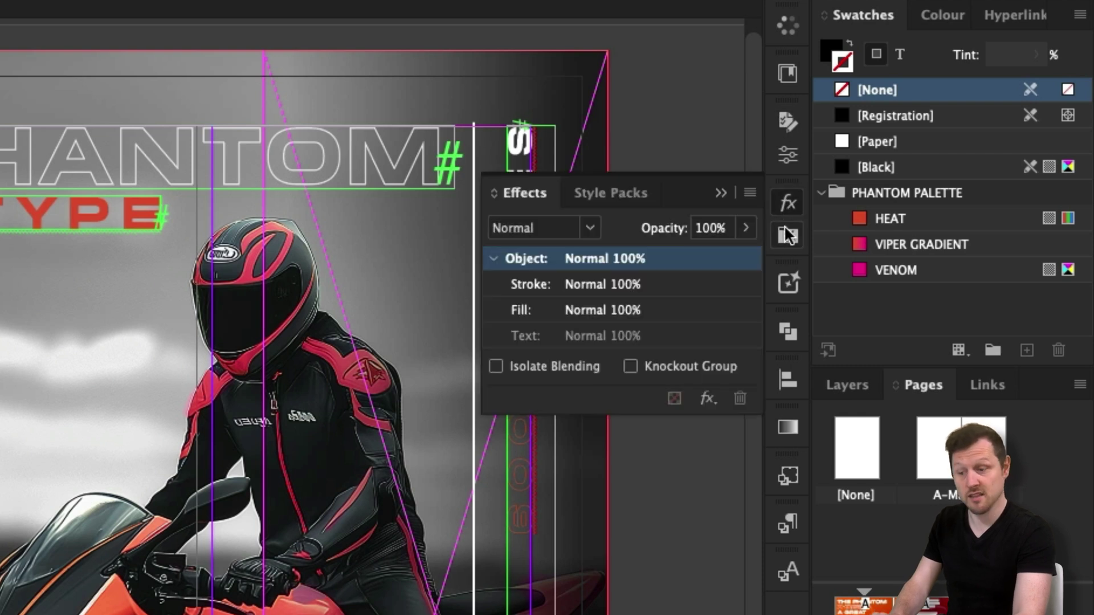
pyautogui.click(789, 335)
pyautogui.click(788, 476)
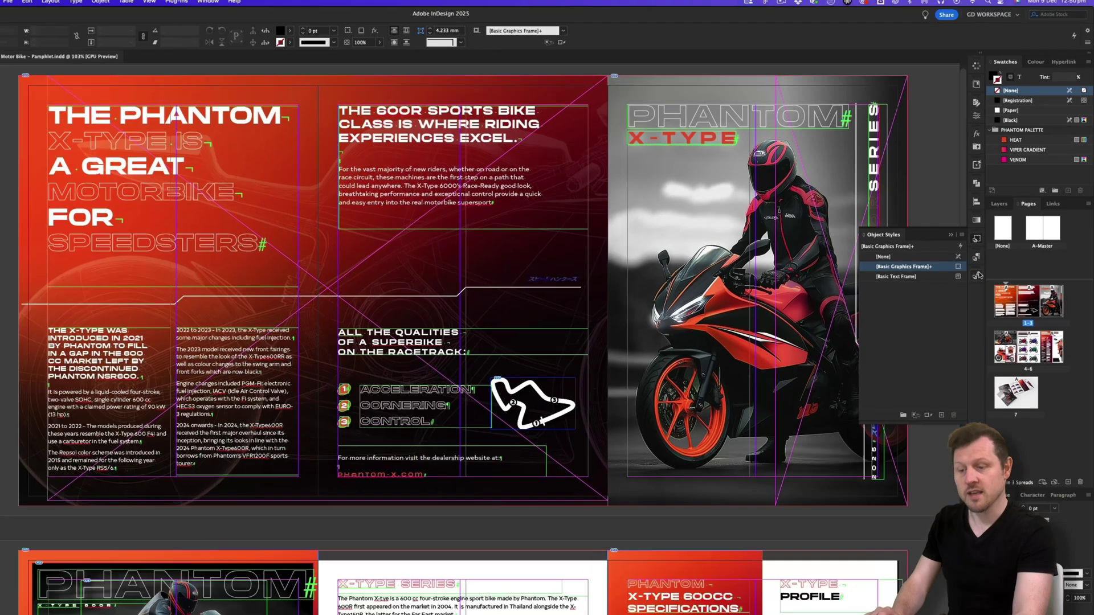
pyautogui.click(788, 570)
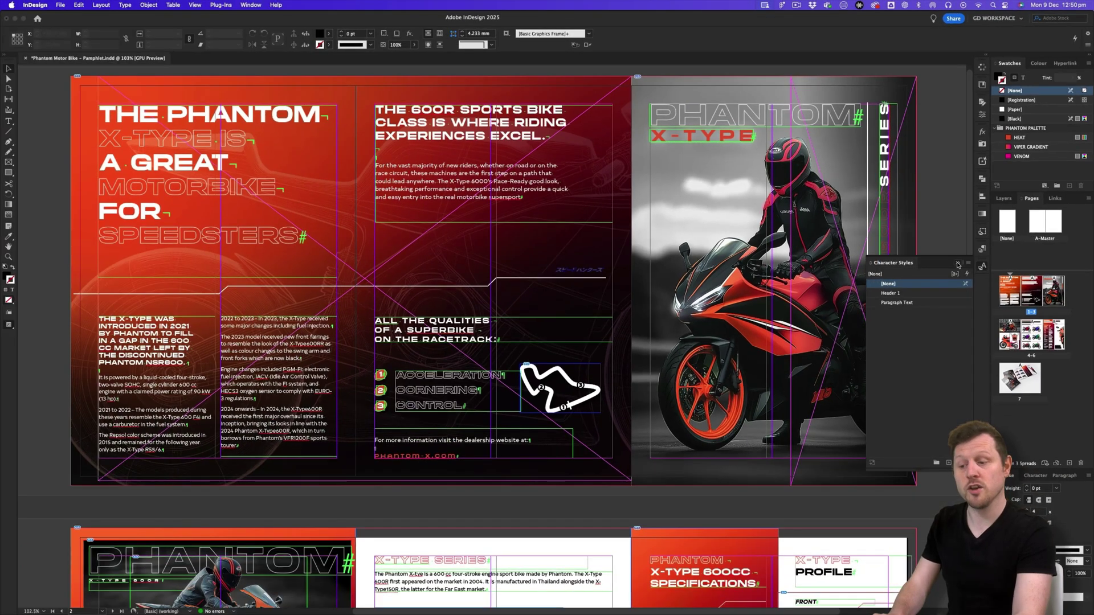
pyautogui.click(957, 265)
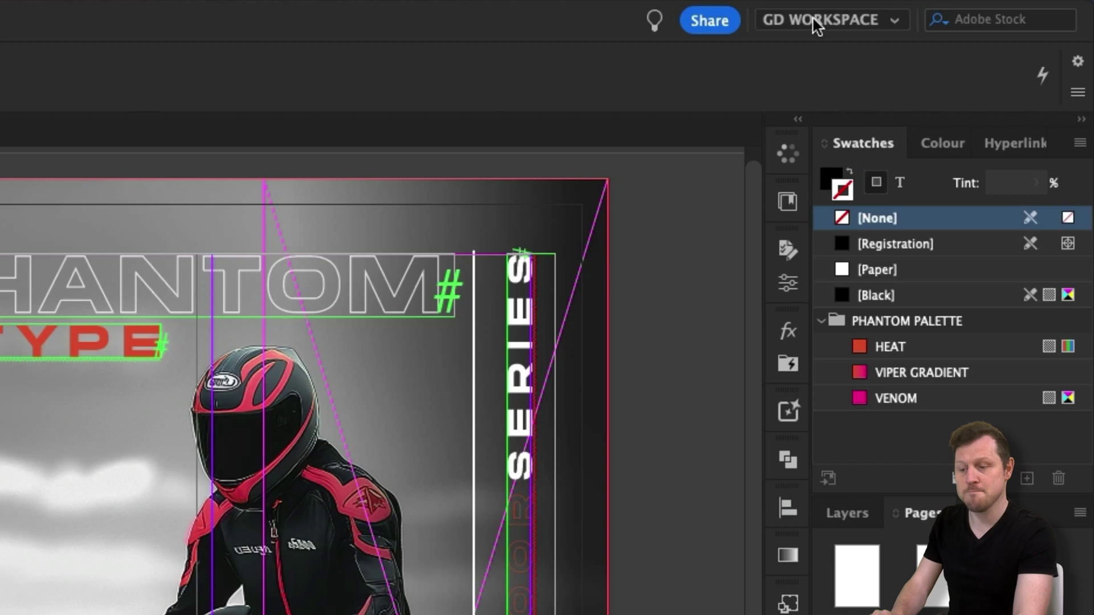
# - Switch to Essentials and float a shortened Properties panel over the page
pyautogui.click(990, 17)
pyautogui.click(814, 163)
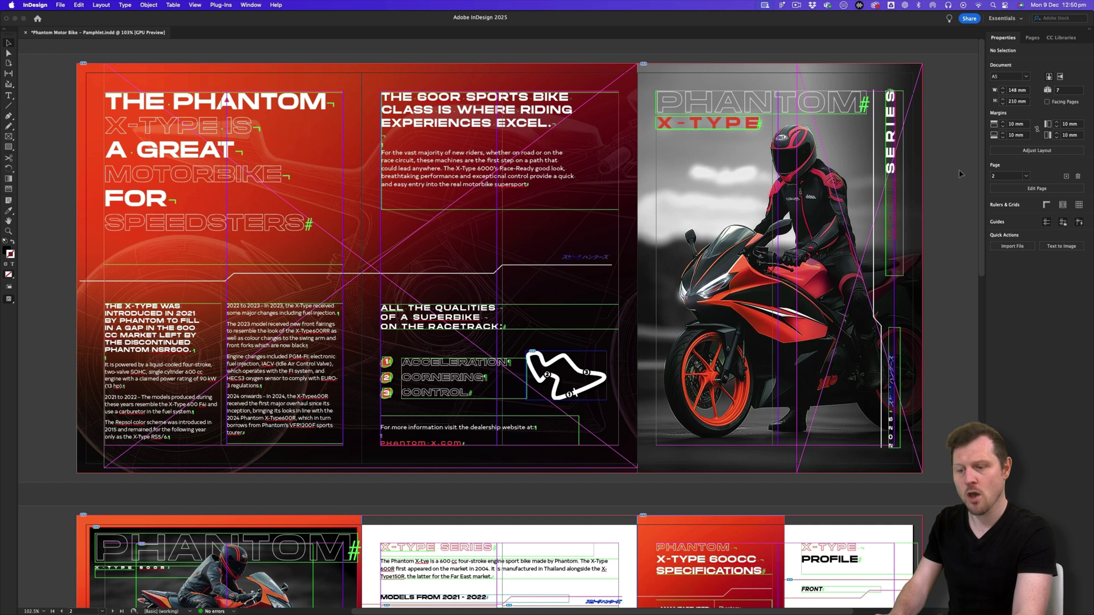
pyautogui.moveTo(1006, 39); pyautogui.dragTo(433, 22)
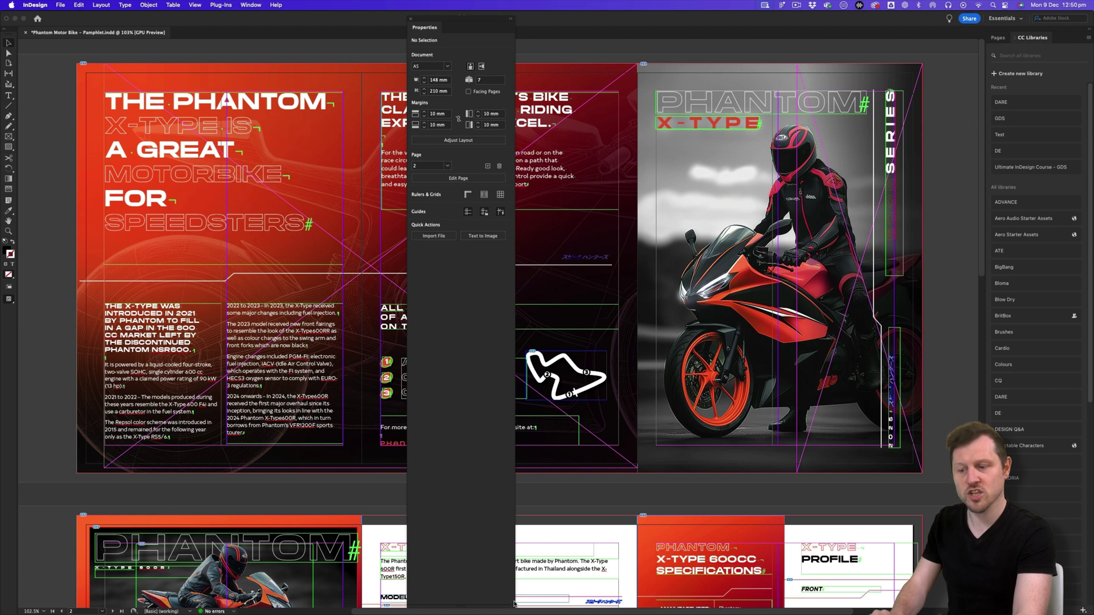
pyautogui.moveTo(512, 605); pyautogui.dragTo(500, 262)
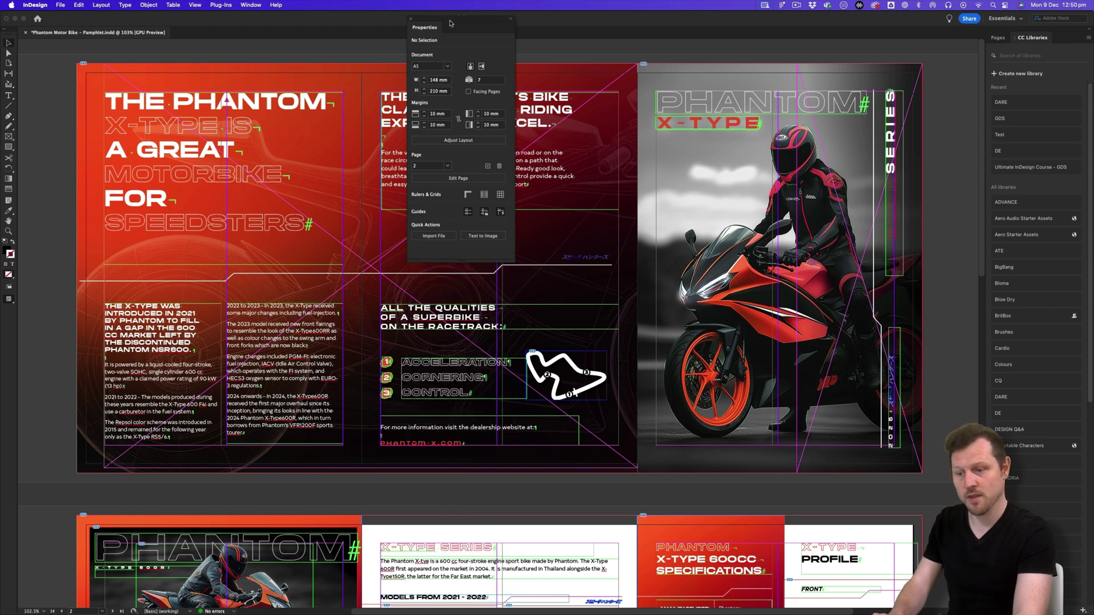
pyautogui.moveTo(450, 23); pyautogui.dragTo(437, 173)
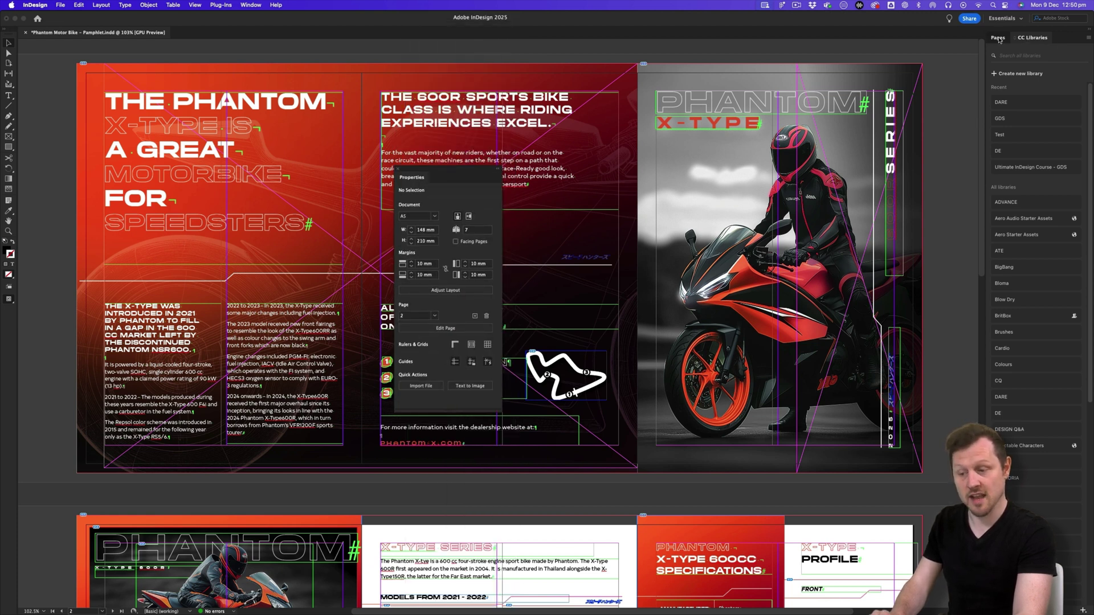
# - Float the Pages and CC Libraries panels side by side over the spread
pyautogui.moveTo(998, 37); pyautogui.dragTo(661, 23)
pyautogui.moveTo(726, 600); pyautogui.dragTo(723, 268)
pyautogui.moveTo(684, 23); pyautogui.dragTo(703, 170)
pyautogui.moveTo(581, 169); pyautogui.dragTo(588, 168)
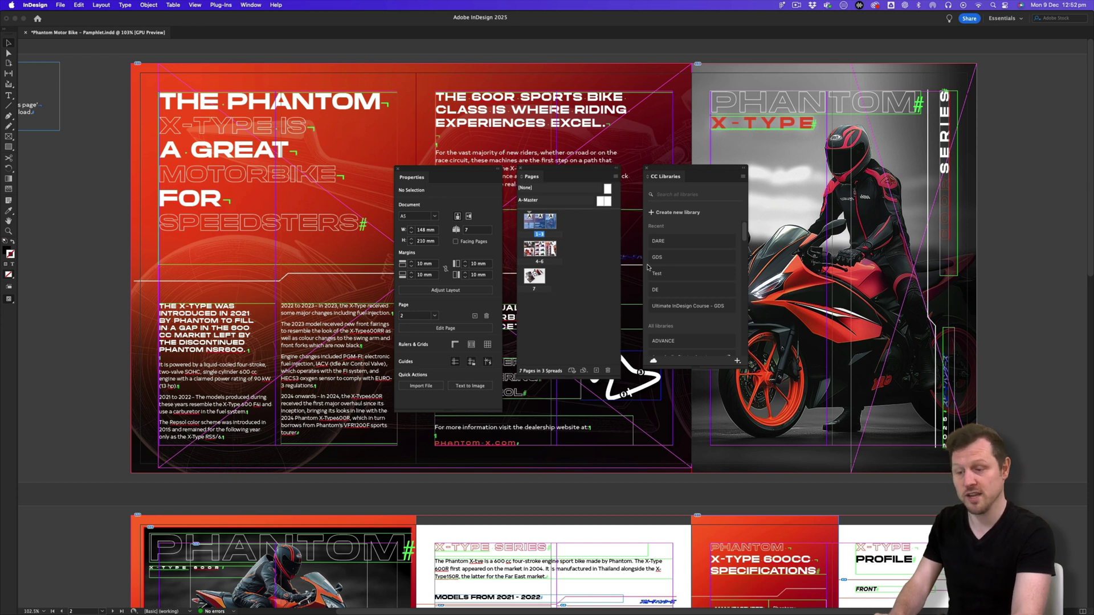
# - Float the Swatches panel over the left page and close the Text to Image panel
pyautogui.click(253, 5)
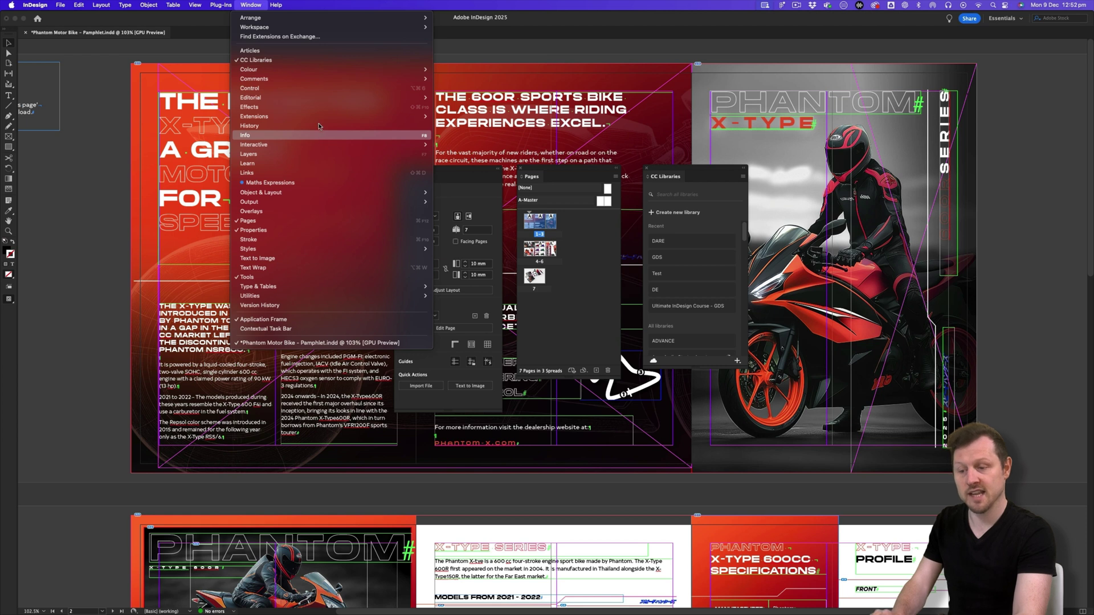
pyautogui.moveTo(399, 69)
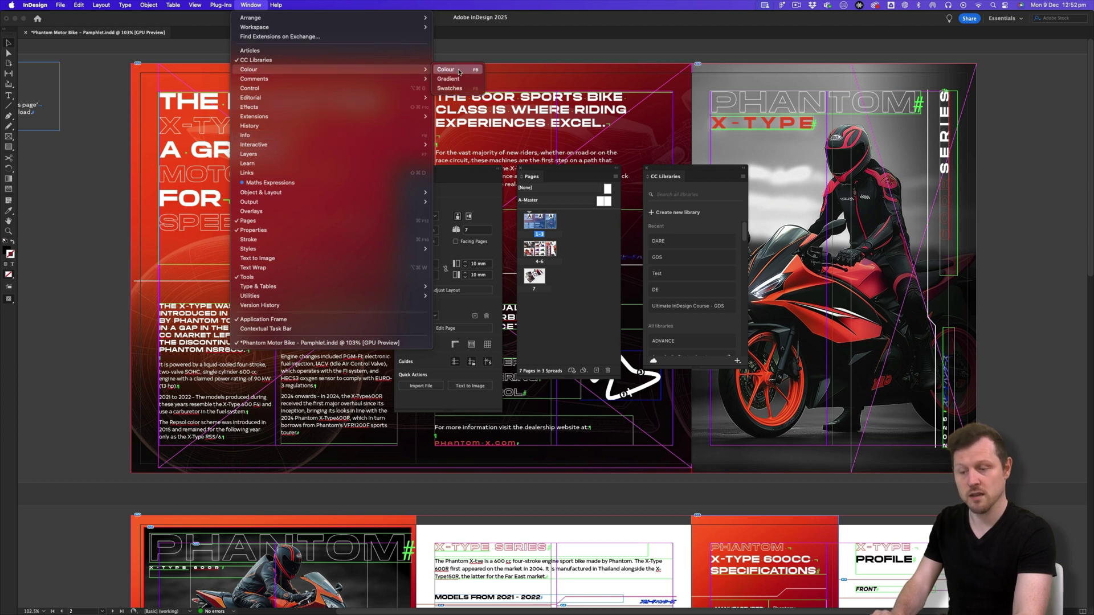
pyautogui.click(449, 88)
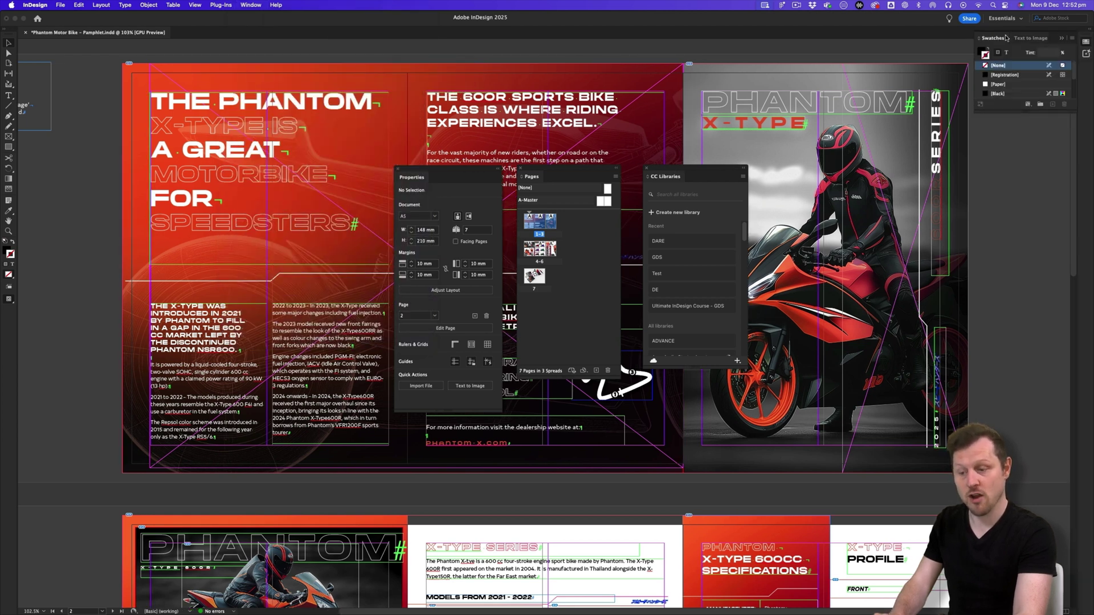
pyautogui.moveTo(993, 38); pyautogui.dragTo(793, 125)
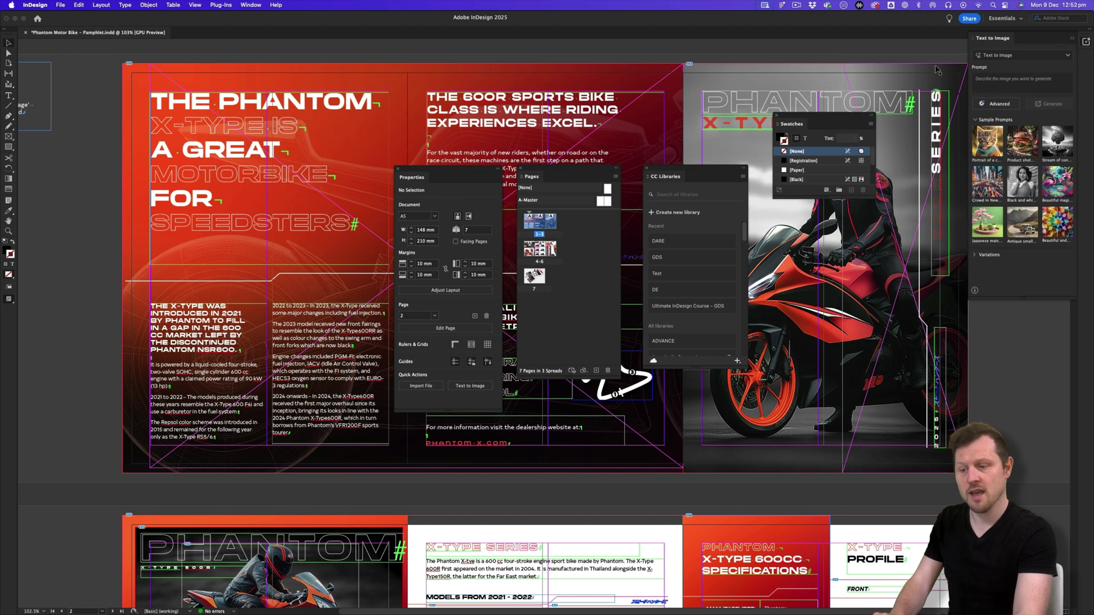
pyautogui.moveTo(995, 40); pyautogui.dragTo(941, 115)
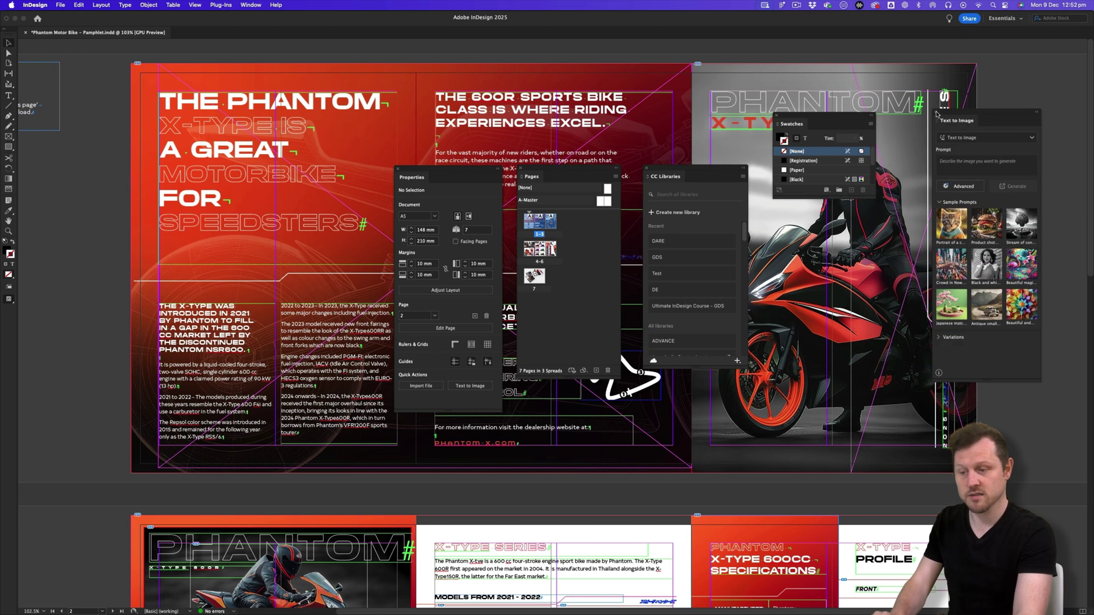
pyautogui.click(936, 113)
pyautogui.moveTo(794, 117); pyautogui.dragTo(280, 174)
# - Float the Layers panel over the right page with Links placed below it
pyautogui.click(251, 5)
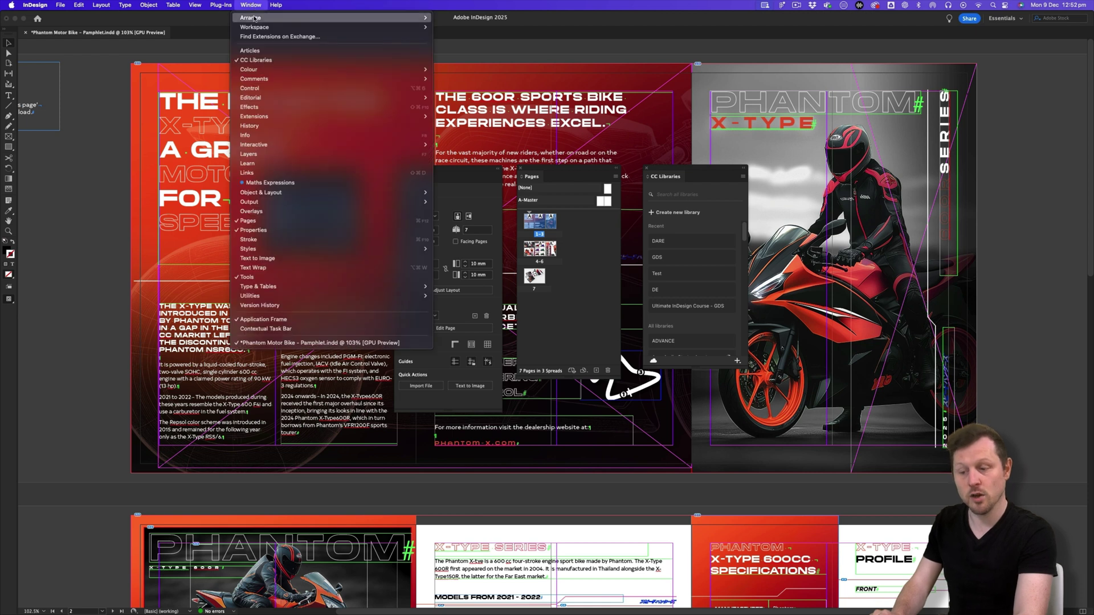
pyautogui.click(306, 155)
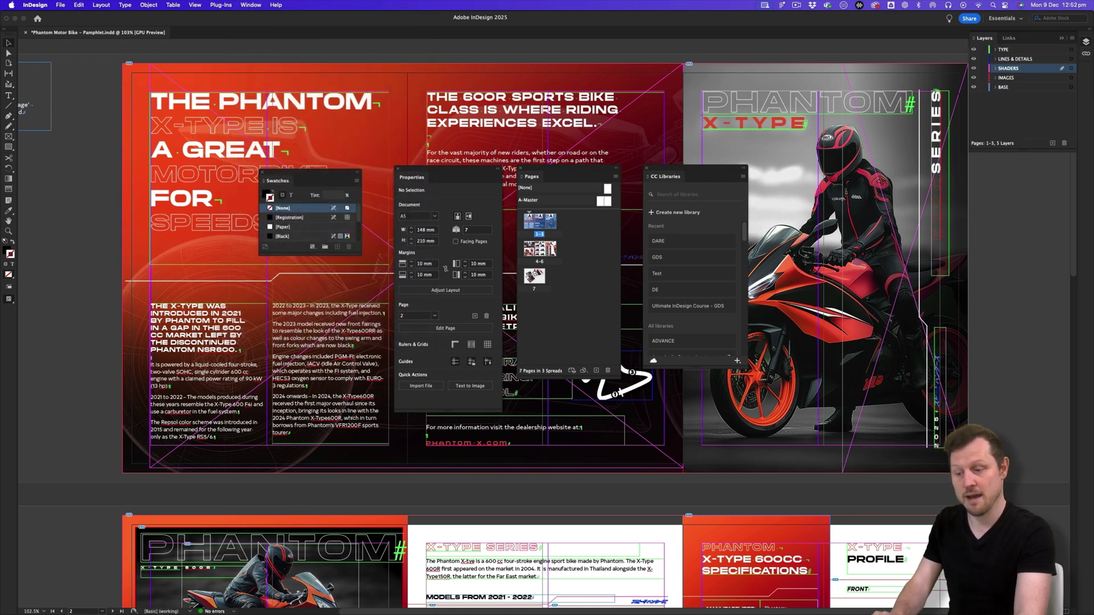
pyautogui.moveTo(977, 39); pyautogui.dragTo(906, 304)
pyautogui.moveTo(1008, 215); pyautogui.dragTo(865, 338)
# - Open the Character, Paragraph, Effects and Gradient panels from the Window menu
pyautogui.click(246, 8)
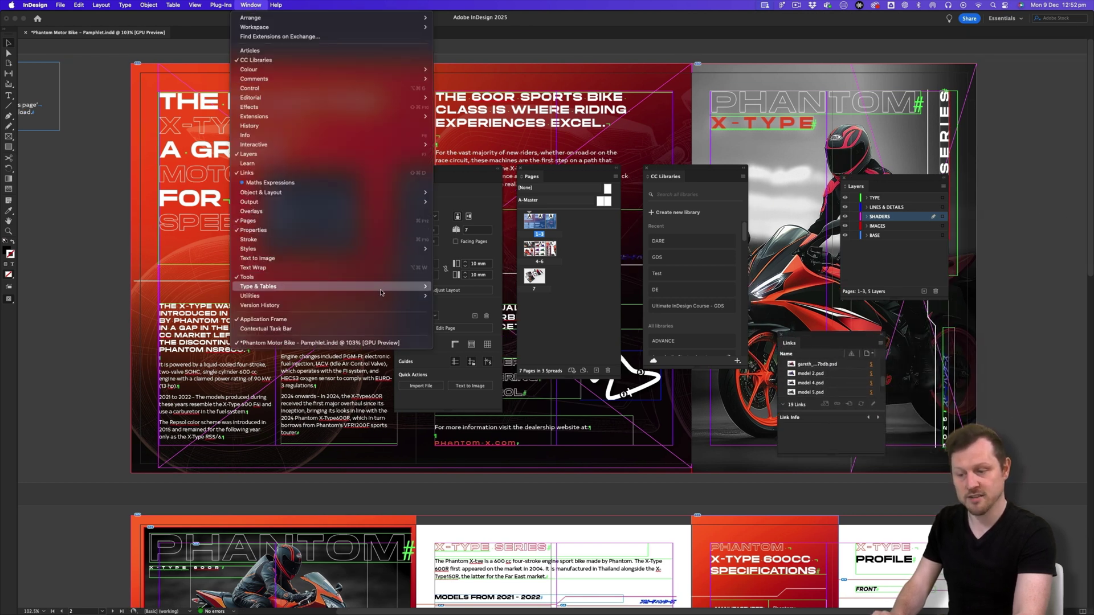
pyautogui.moveTo(419, 287)
pyautogui.click(462, 288)
pyautogui.click(251, 5)
pyautogui.click(462, 297)
pyautogui.click(251, 5)
pyautogui.click(249, 106)
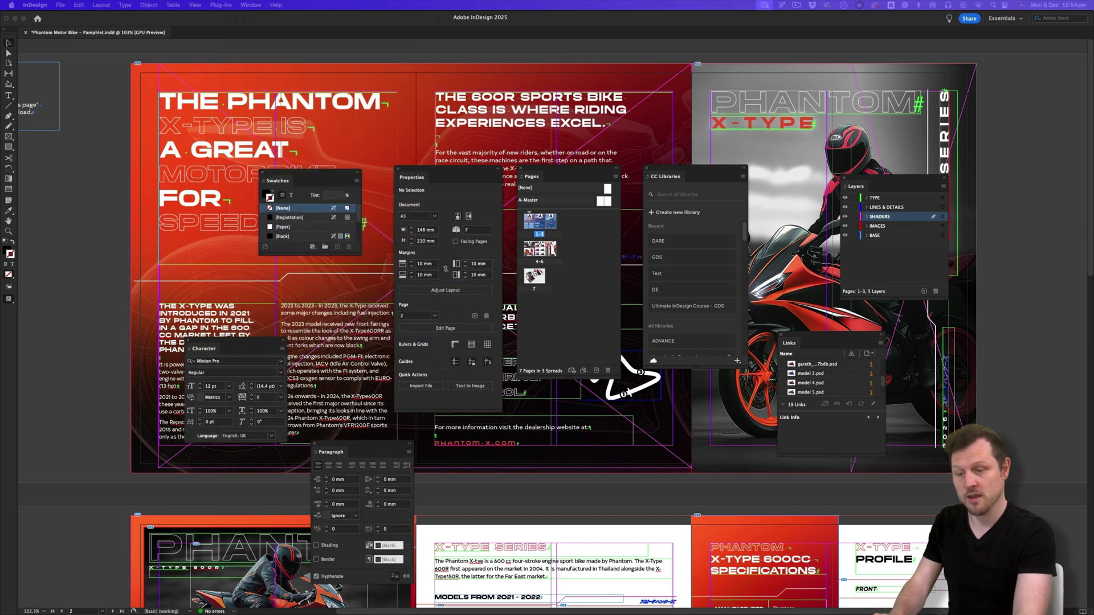
pyautogui.click(251, 4)
pyautogui.click(456, 88)
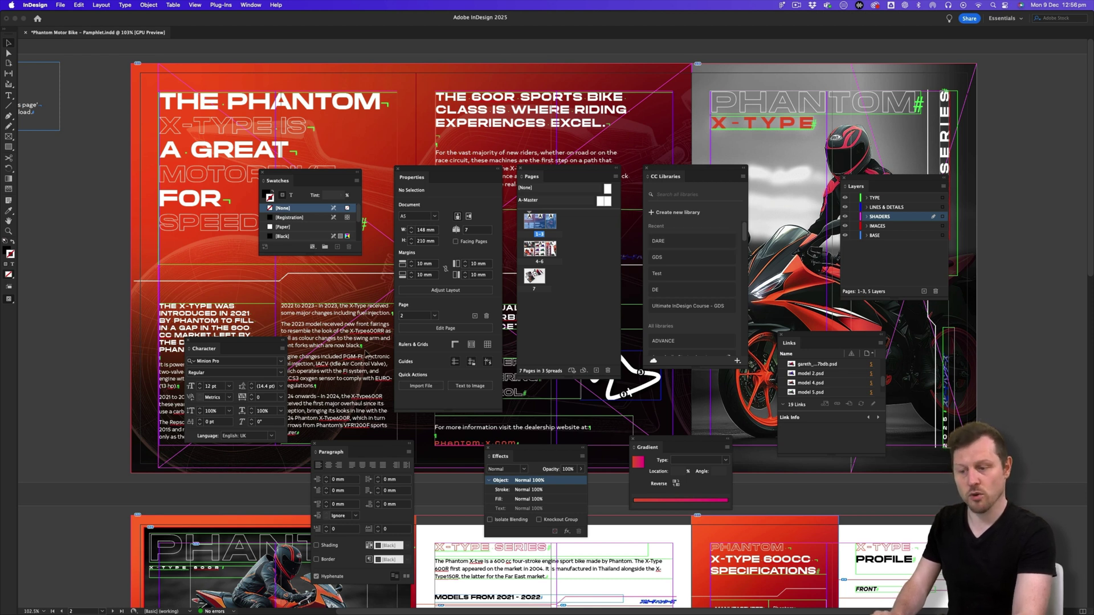
# - Dock CC Libraries into the Swatches panel as one enlarged tabbed group
pyautogui.moveTo(276, 189); pyautogui.dragTo(218, 133)
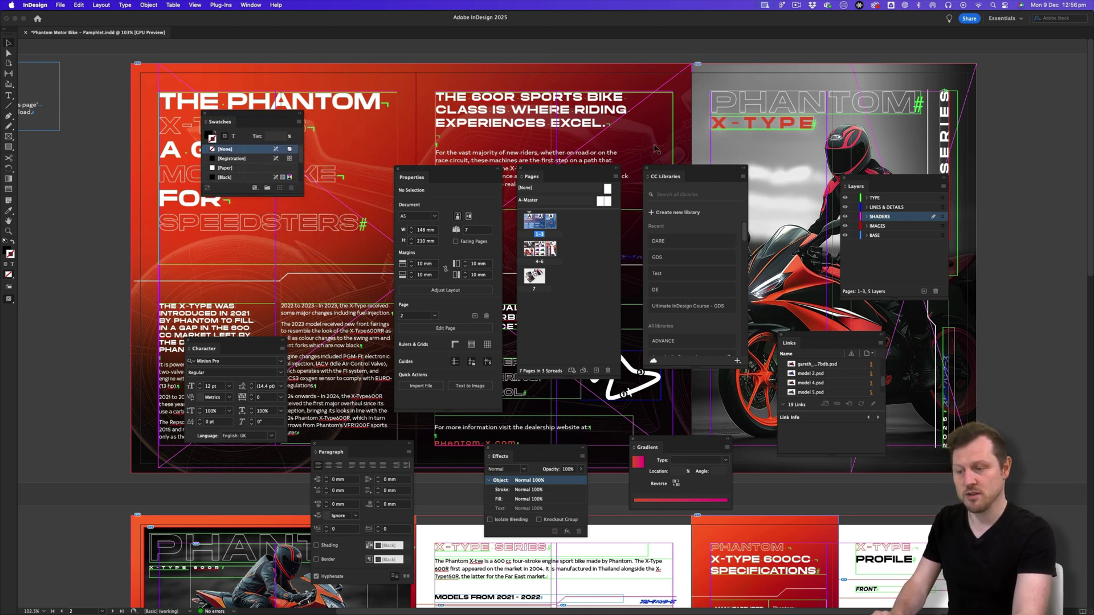
pyautogui.moveTo(658, 177); pyautogui.dragTo(253, 127)
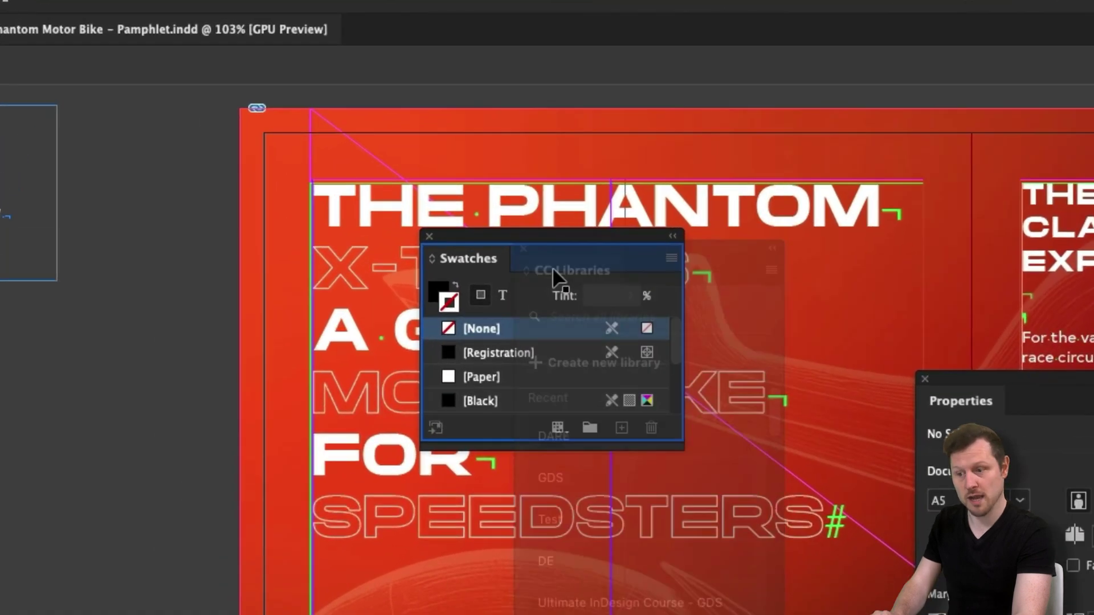
pyautogui.moveTo(553, 270); pyautogui.dragTo(551, 265)
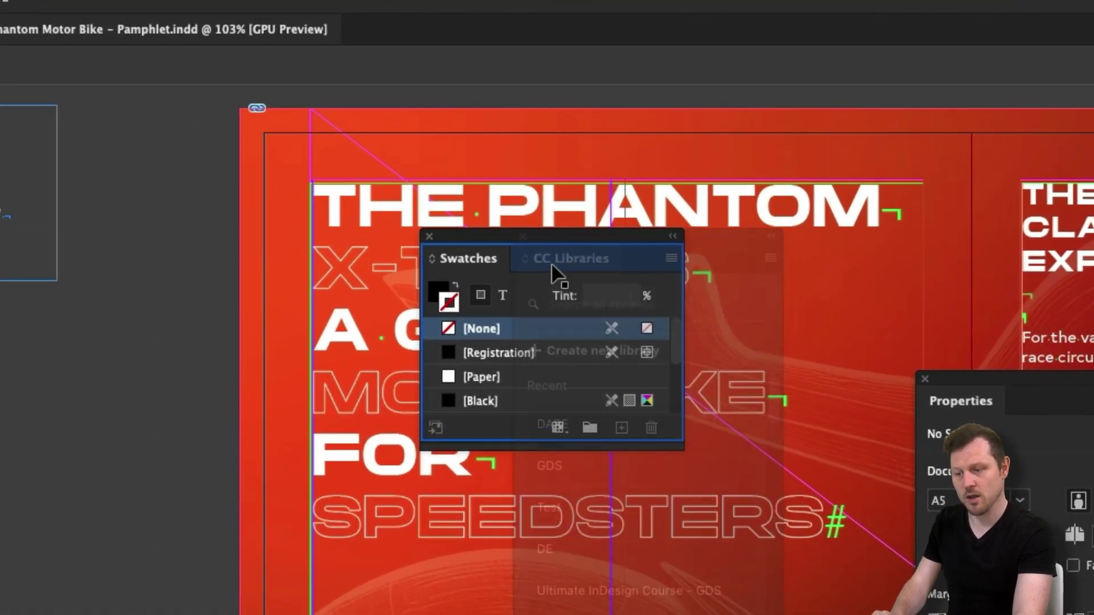
pyautogui.moveTo(551, 264); pyautogui.dragTo(552, 264)
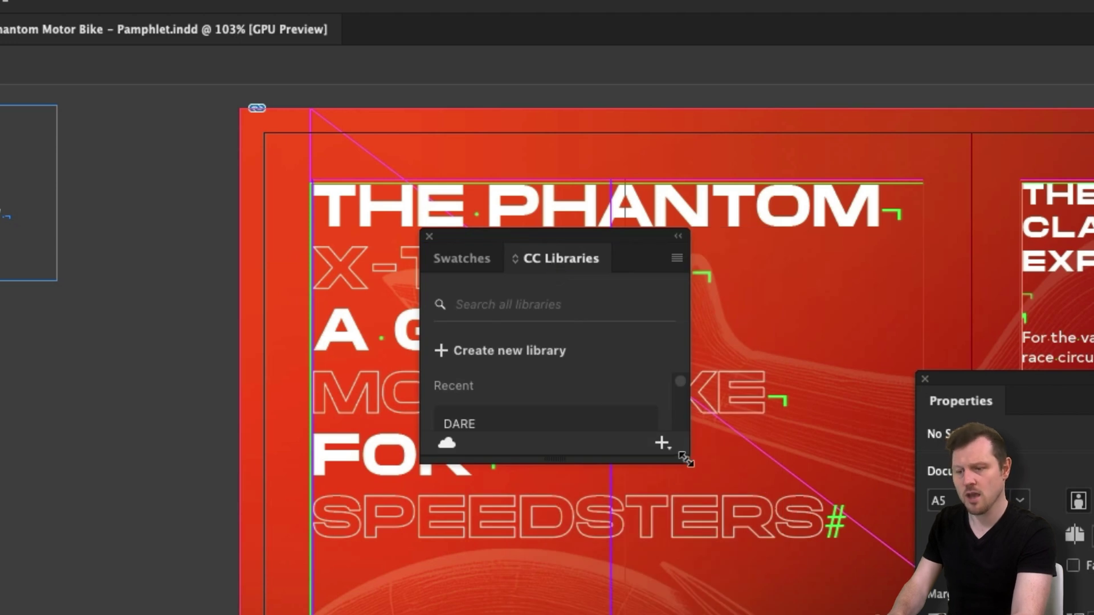
pyautogui.moveTo(686, 459); pyautogui.dragTo(709, 500)
pyautogui.click(470, 258)
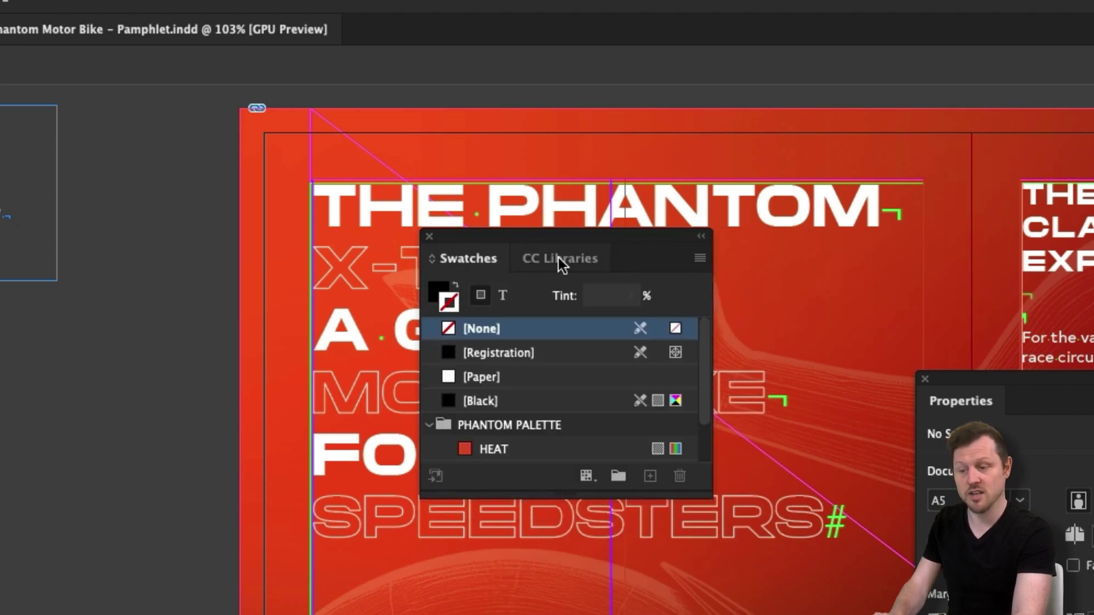
pyautogui.click(558, 257)
pyautogui.click(466, 257)
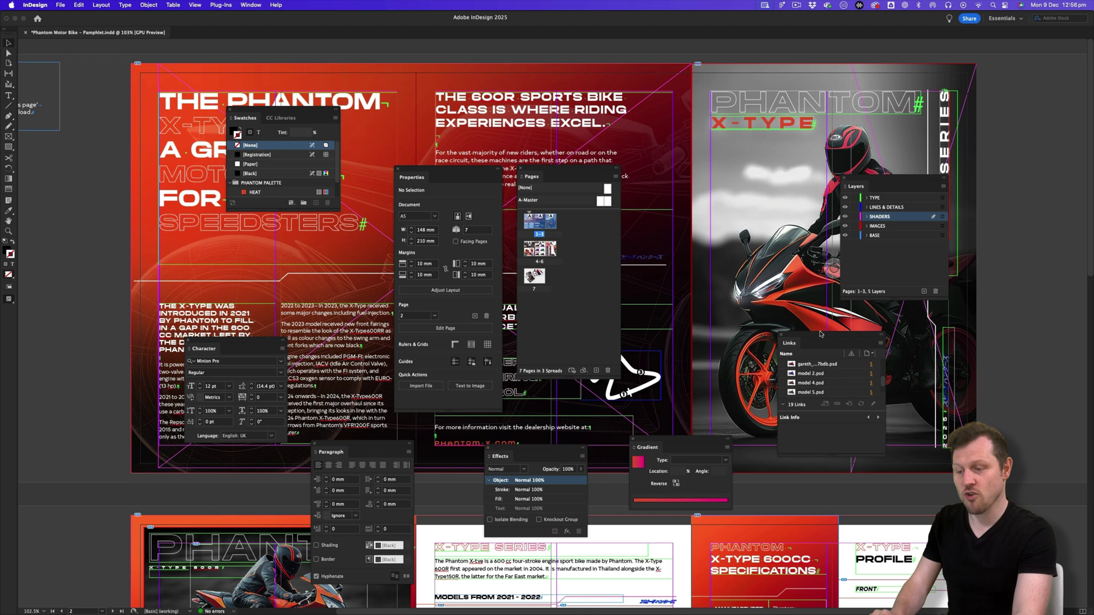
# - Group Links and Pages with Layers, Paragraph with Character, and lengthen Pages to show page 7
pyautogui.moveTo(789, 343); pyautogui.dragTo(773, 187)
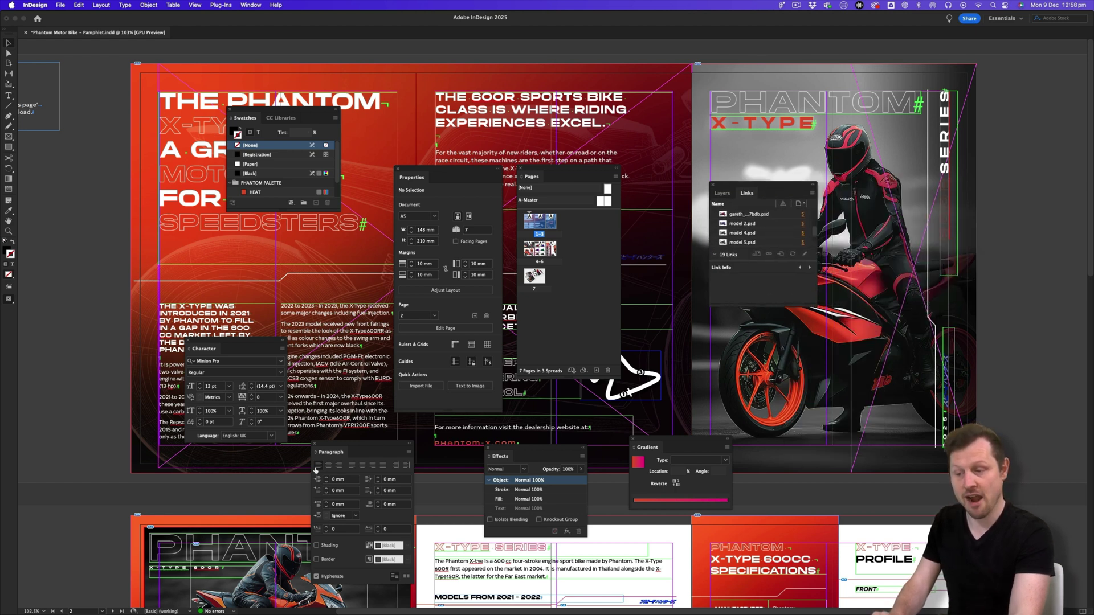
pyautogui.moveTo(328, 452); pyautogui.dragTo(236, 353)
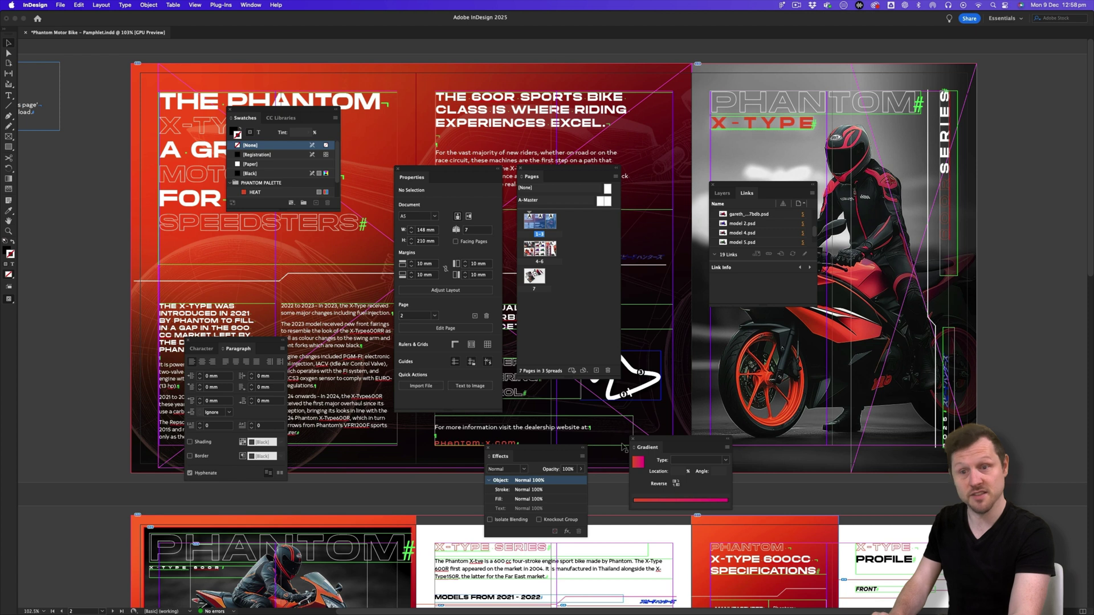
pyautogui.moveTo(531, 177); pyautogui.dragTo(779, 197)
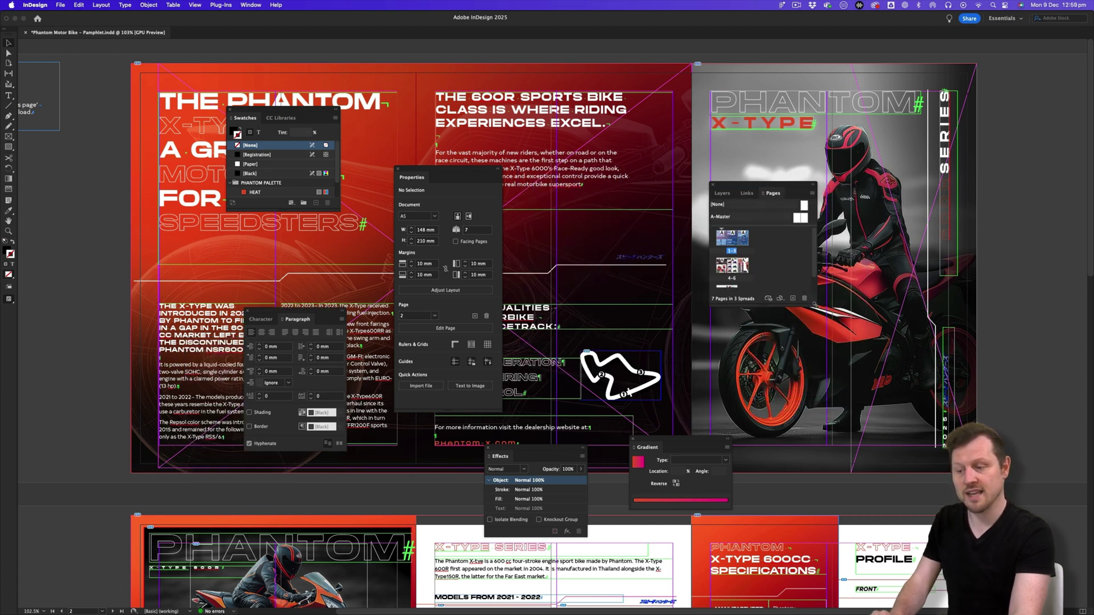
pyautogui.moveTo(815, 304); pyautogui.dragTo(815, 360)
pyautogui.moveTo(789, 193); pyautogui.dragTo(643, 171)
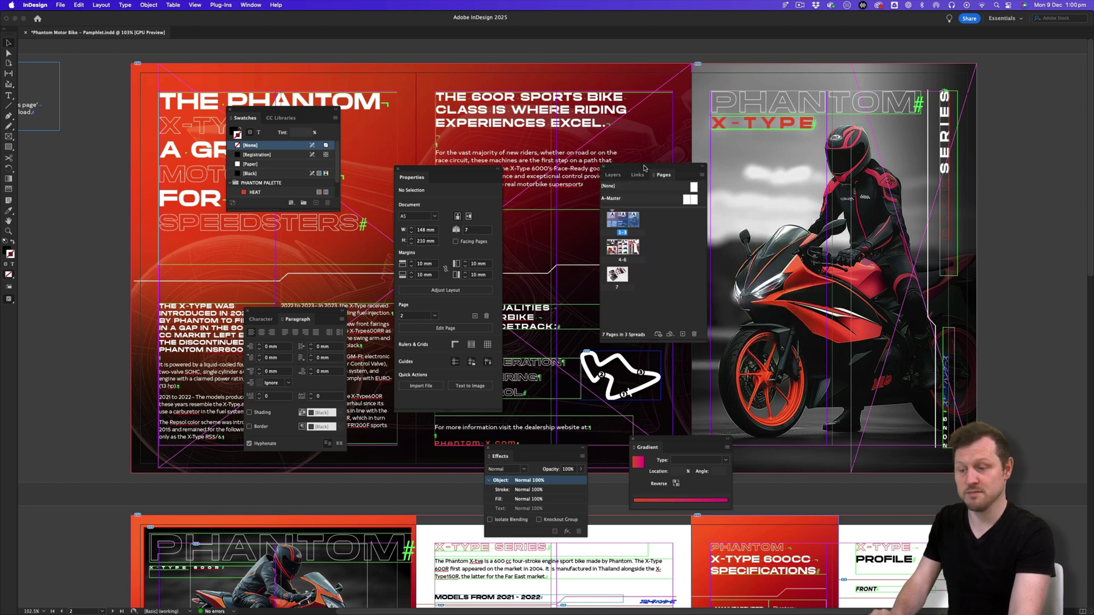
# - Reposition the Gradient, Character/Paragraph and Properties panels slightly around the spread
pyautogui.moveTo(662, 440); pyautogui.dragTo(655, 385)
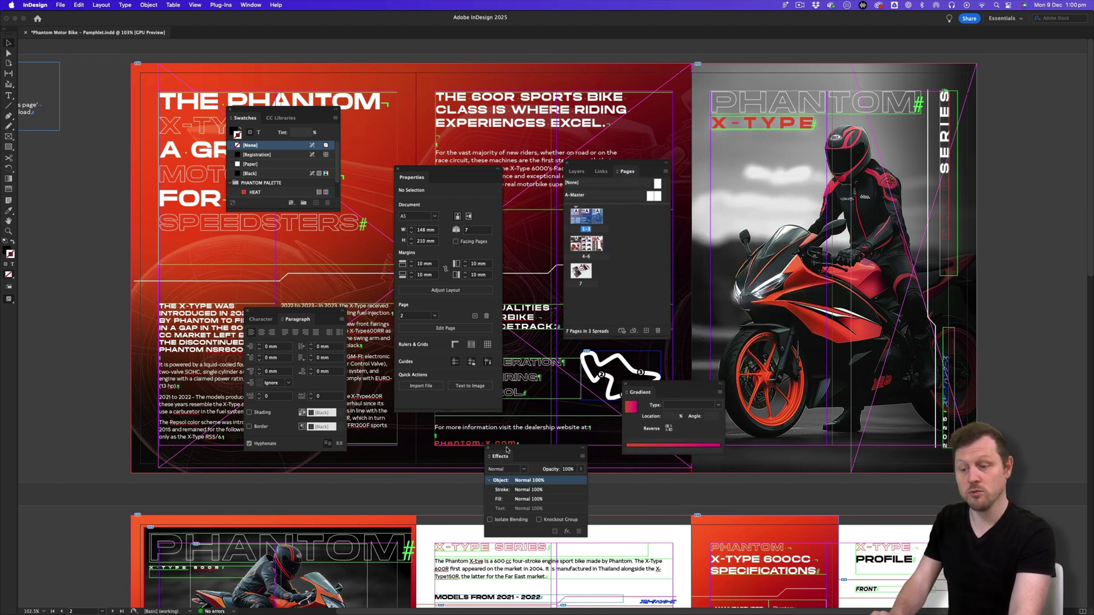
pyautogui.moveTo(306, 312); pyautogui.dragTo(320, 298)
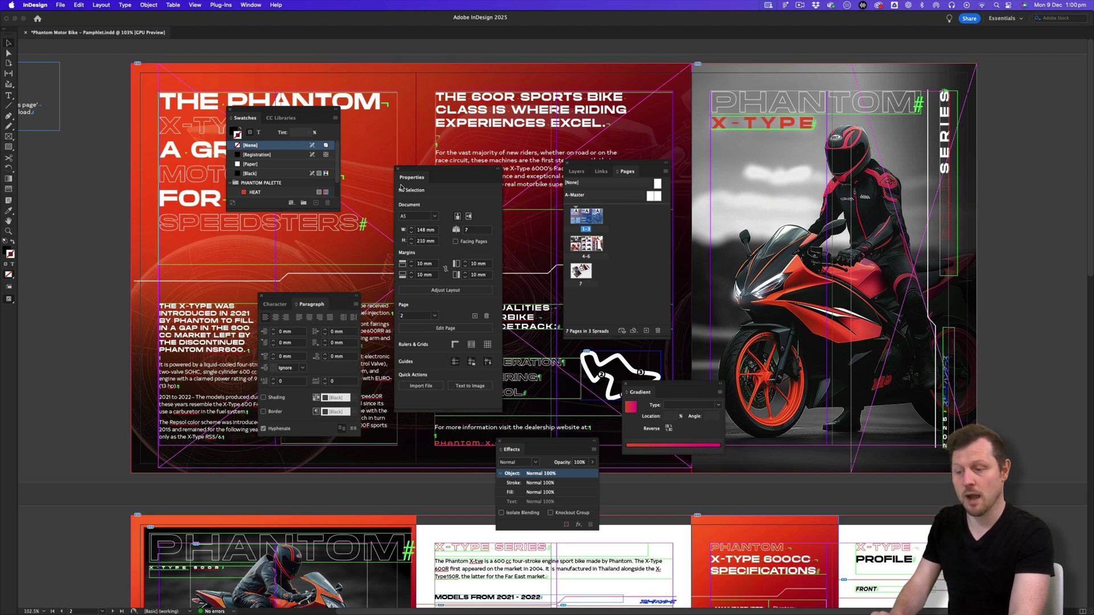
pyautogui.moveTo(416, 171)
pyautogui.mouseDown()
pyautogui.moveTo(417, 137)
pyautogui.moveTo(413, 157)
pyautogui.mouseUp()
pyautogui.moveTo(655, 386)
pyautogui.mouseDown()
pyautogui.moveTo(610, 364)
pyautogui.moveTo(663, 369)
pyautogui.mouseUp()
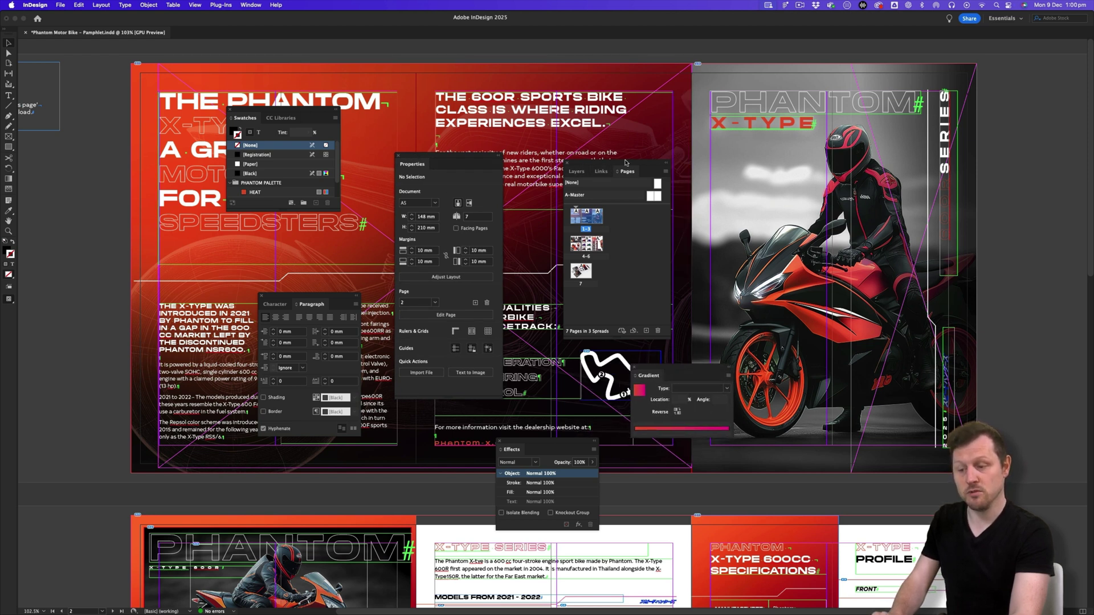
# - Stack the Layers, Links and Pages group under Swatches and place the stack over the bike image
pyautogui.moveTo(623, 163); pyautogui.dragTo(285, 214)
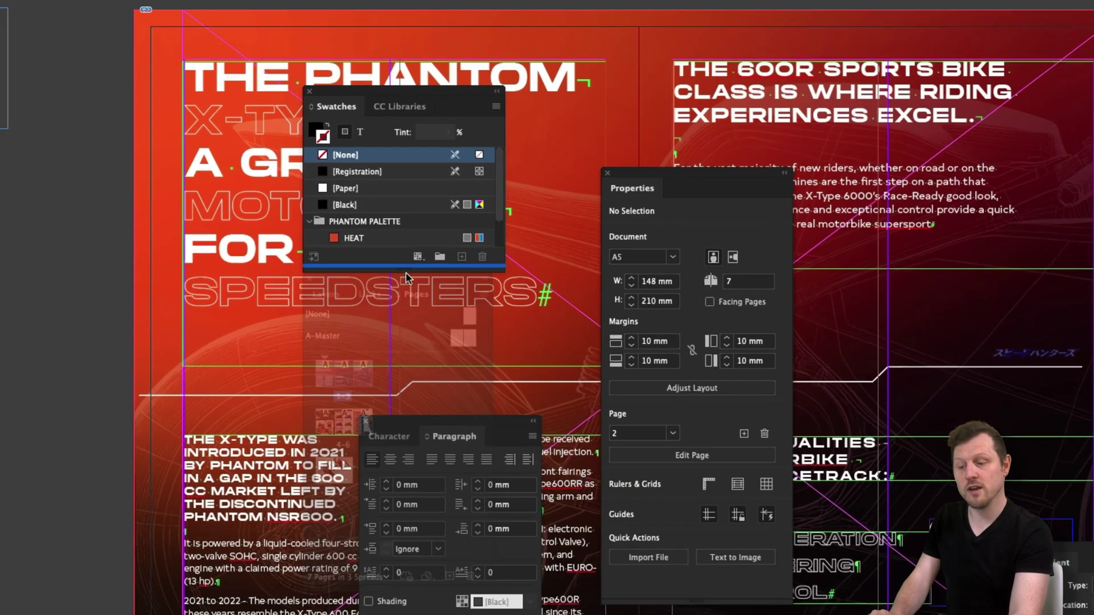
pyautogui.moveTo(406, 277); pyautogui.dragTo(414, 273)
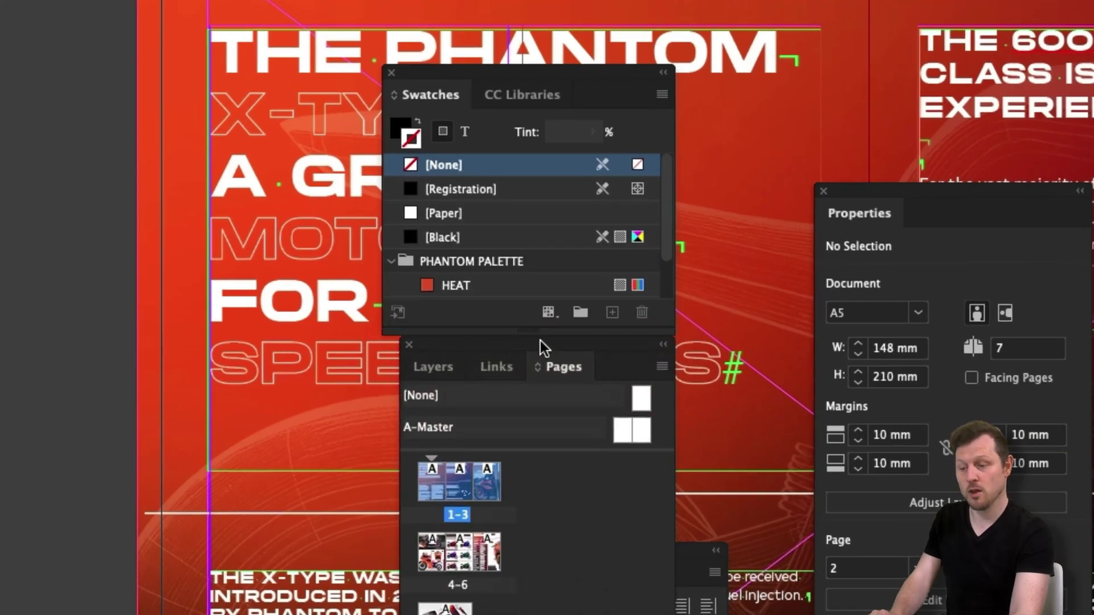
pyautogui.moveTo(540, 341)
pyautogui.mouseDown()
pyautogui.moveTo(525, 337)
pyautogui.moveTo(544, 342)
pyautogui.mouseUp()
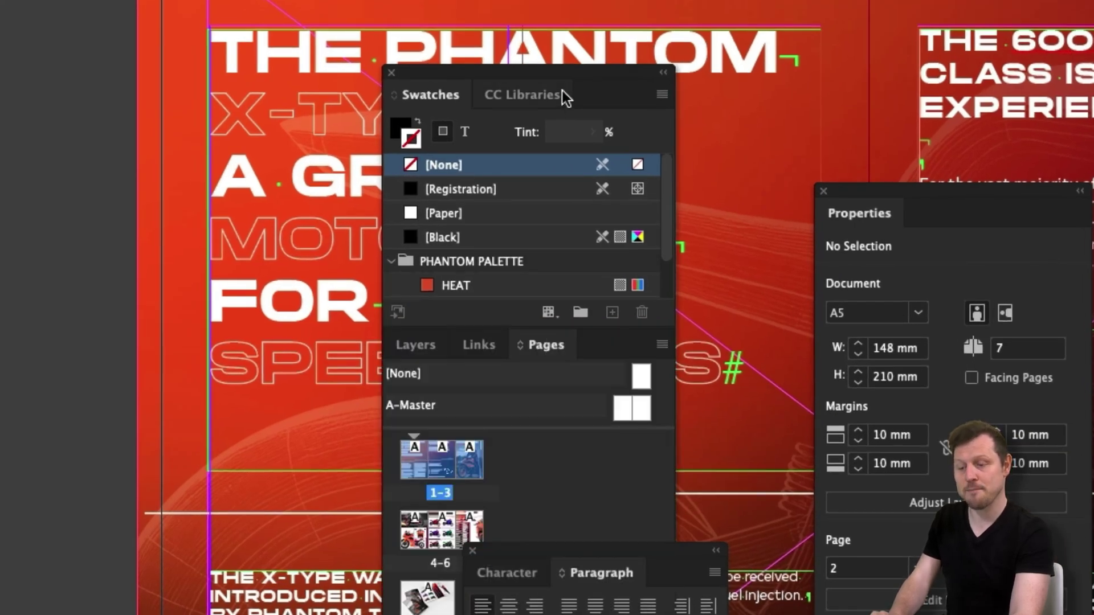
pyautogui.moveTo(539, 72); pyautogui.dragTo(1088, 80)
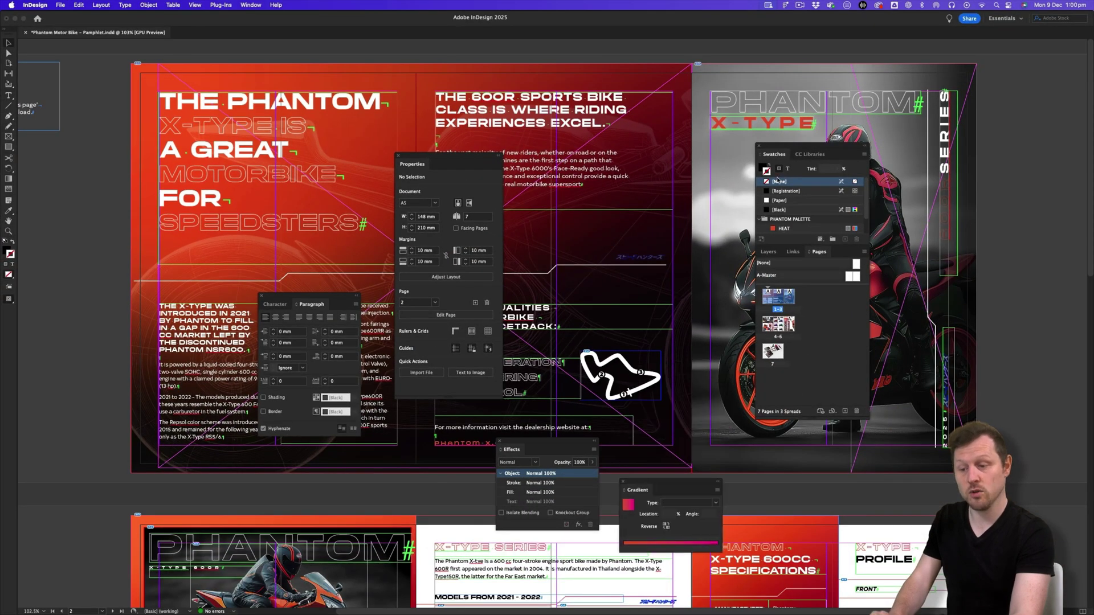
pyautogui.moveTo(775, 149); pyautogui.dragTo(630, 118)
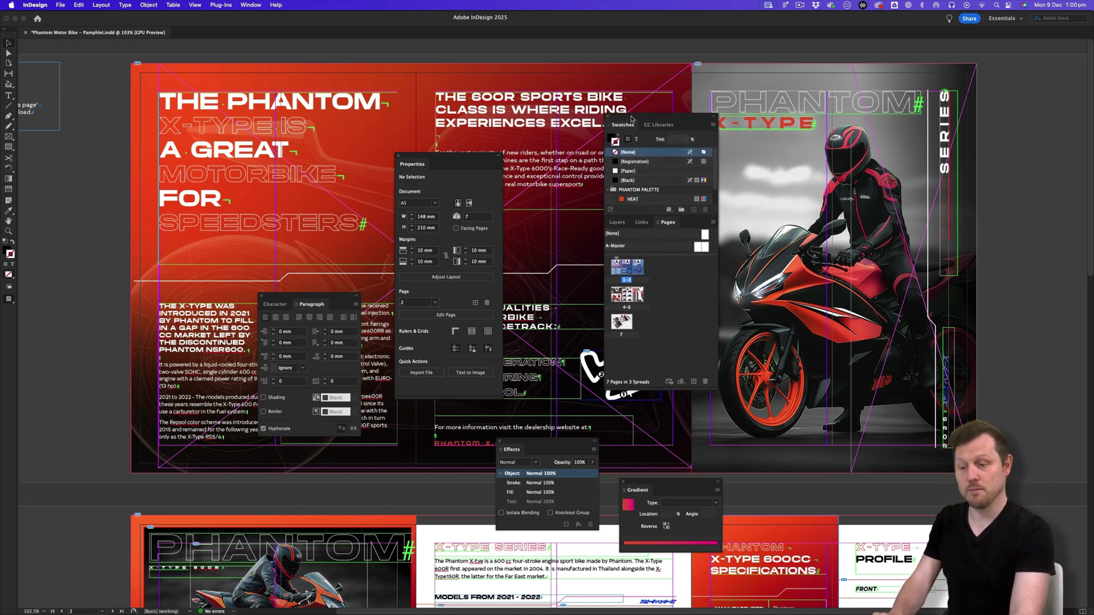
# - Dock the floating Swatches and Layers/Links/Pages stack into the right-hand dock and widen the column
pyautogui.click(672, 349)
pyautogui.moveTo(627, 118); pyautogui.dragTo(991, 302)
pyautogui.moveTo(1079, 173); pyautogui.dragTo(1087, 172)
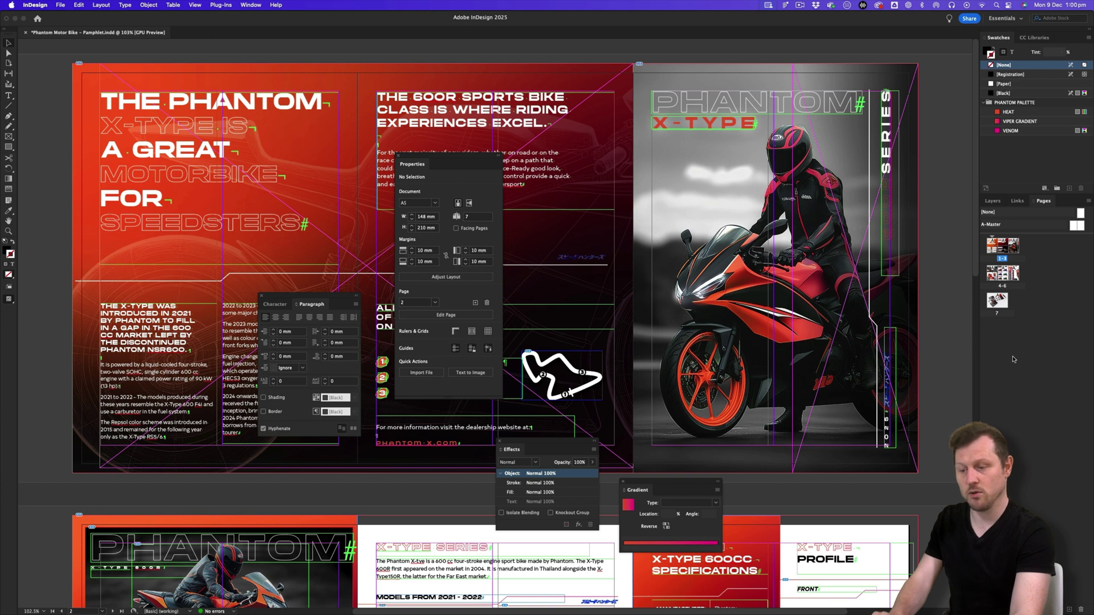
pyautogui.moveTo(978, 346)
pyautogui.mouseDown()
pyautogui.moveTo(876, 344)
pyautogui.moveTo(980, 344)
pyautogui.mouseUp()
# - Reorder the docked tabs so Links comes after Pages
pyautogui.click(997, 202)
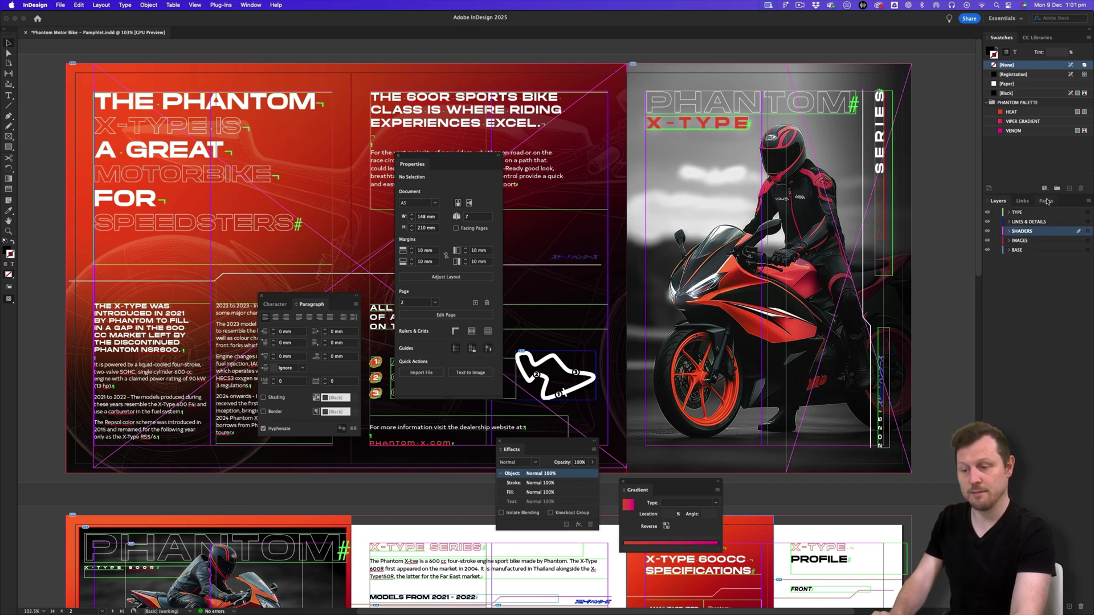
pyautogui.click(1046, 201)
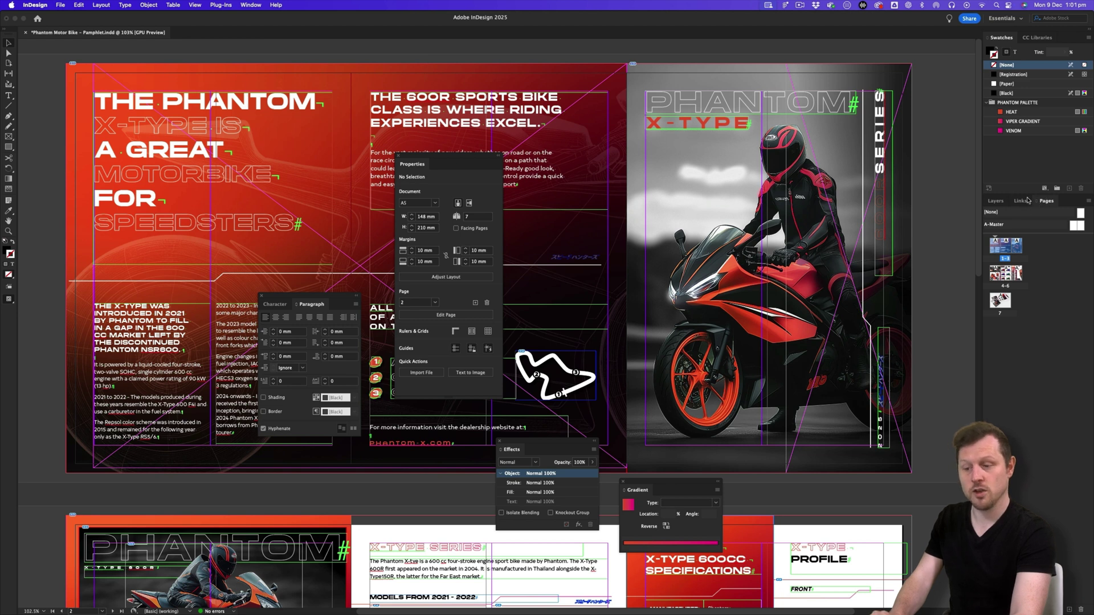
pyautogui.moveTo(1020, 204); pyautogui.dragTo(995, 203)
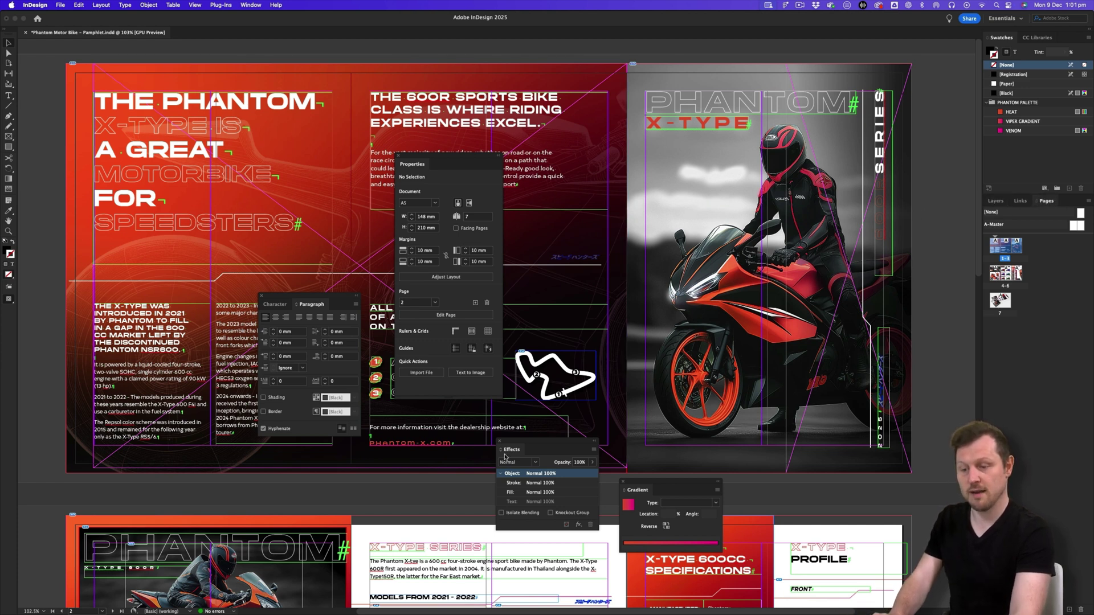
# - Dock the Character/Paragraph panel group at the bottom of the right-hand dock beneath Pages
pyautogui.moveTo(280, 309); pyautogui.dragTo(1025, 603)
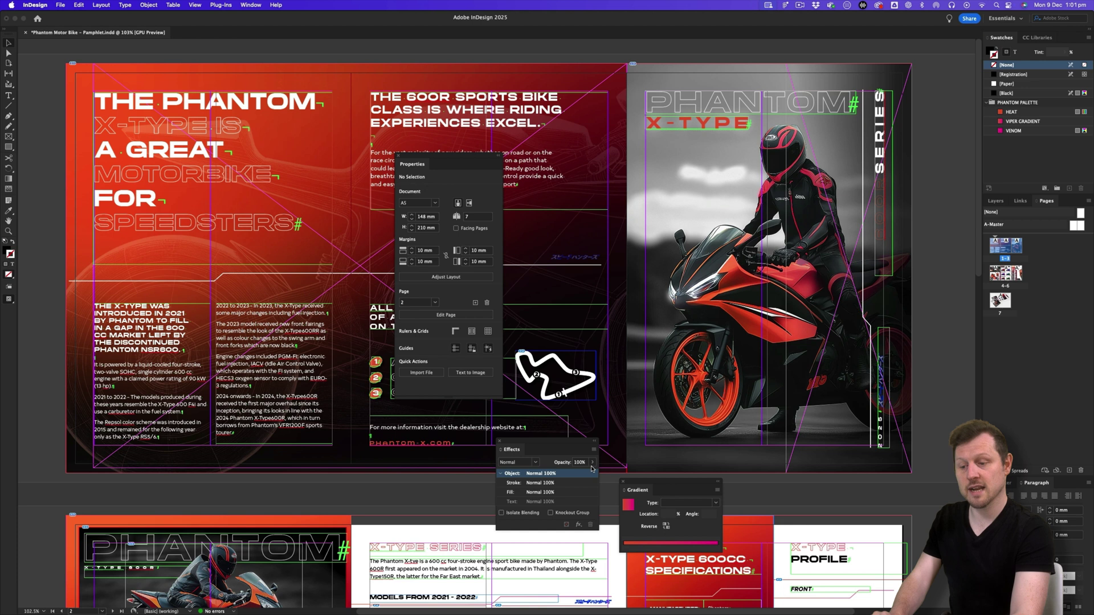
# - Dock the collapsed Properties panel as its own icon-width column in the right-hand dock
pyautogui.click(432, 428)
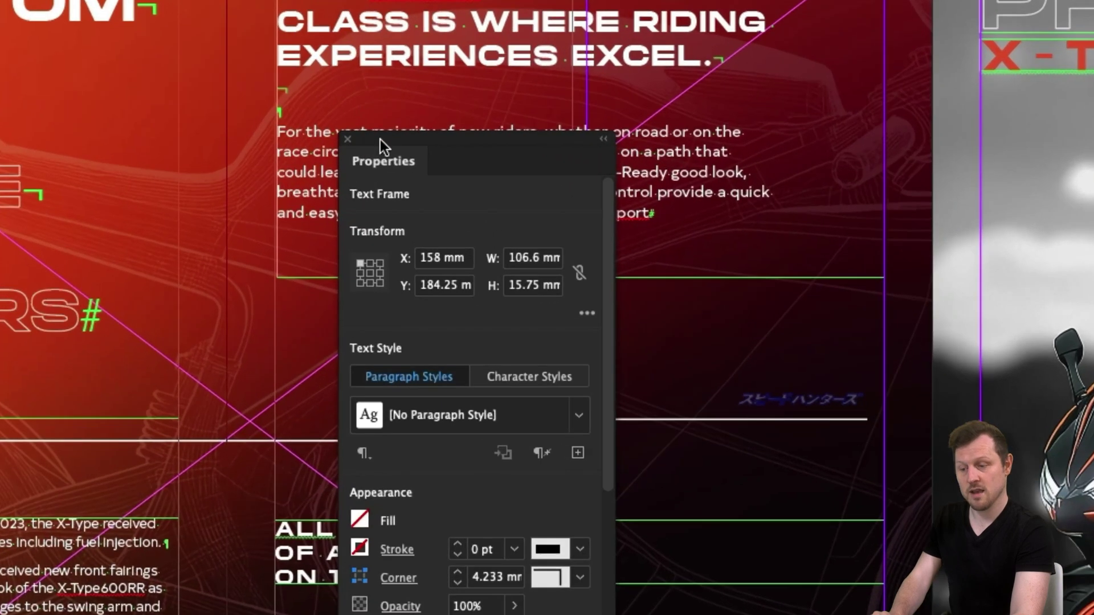
pyautogui.moveTo(380, 139); pyautogui.dragTo(483, 110)
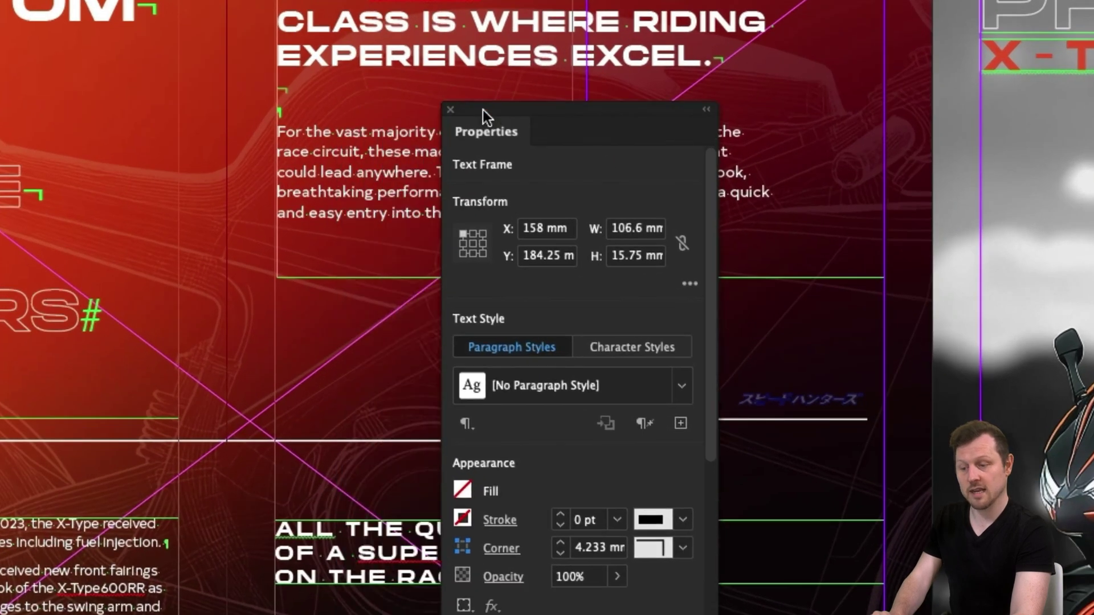
pyautogui.click(708, 110)
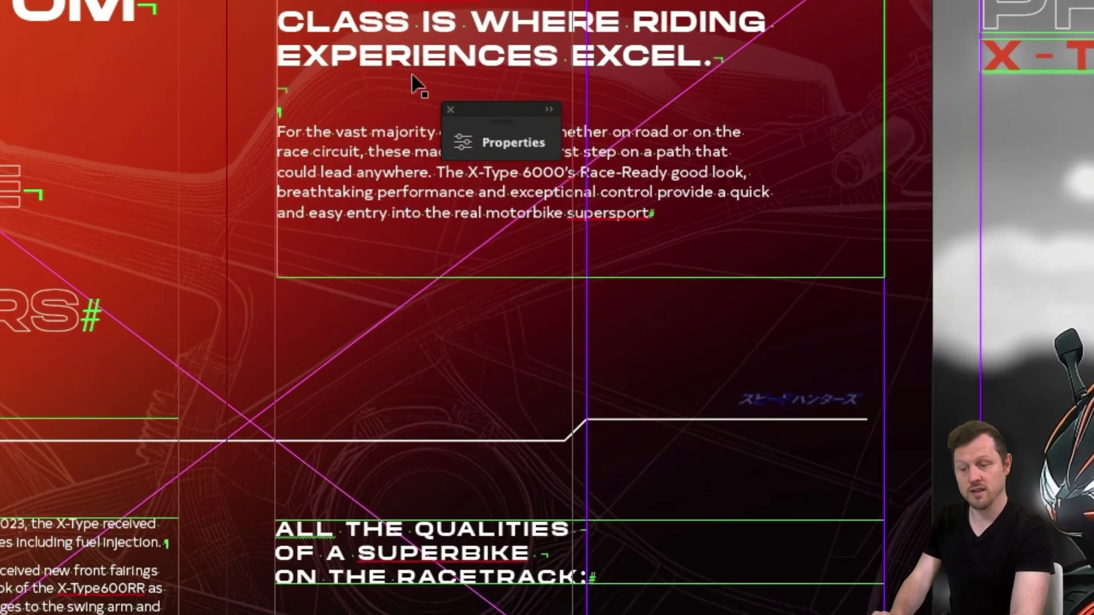
pyautogui.moveTo(484, 108); pyautogui.dragTo(978, 157)
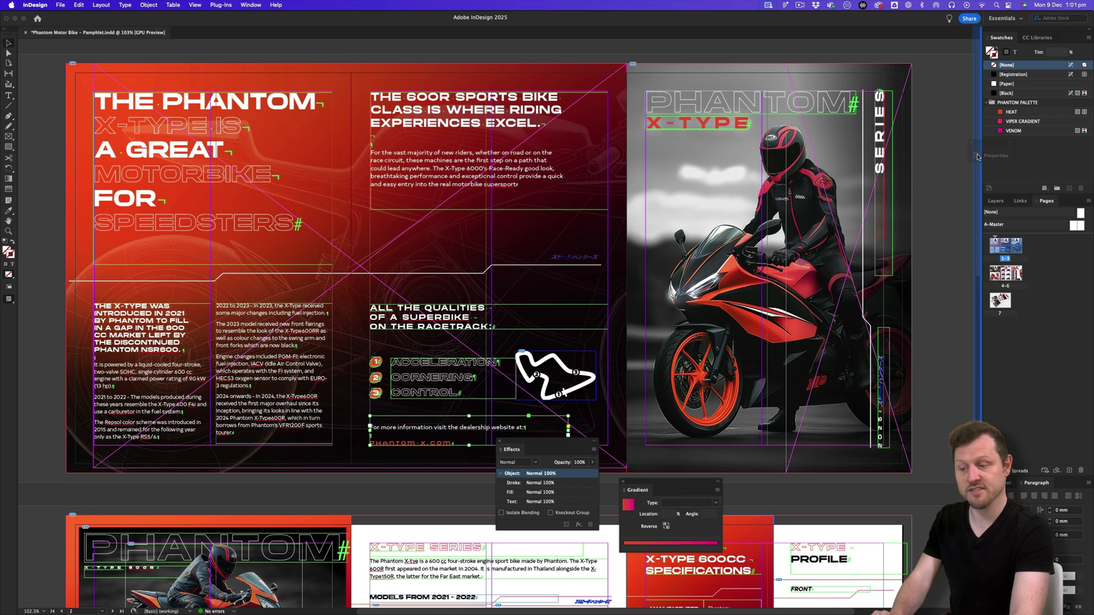
pyautogui.moveTo(977, 157); pyautogui.dragTo(980, 159)
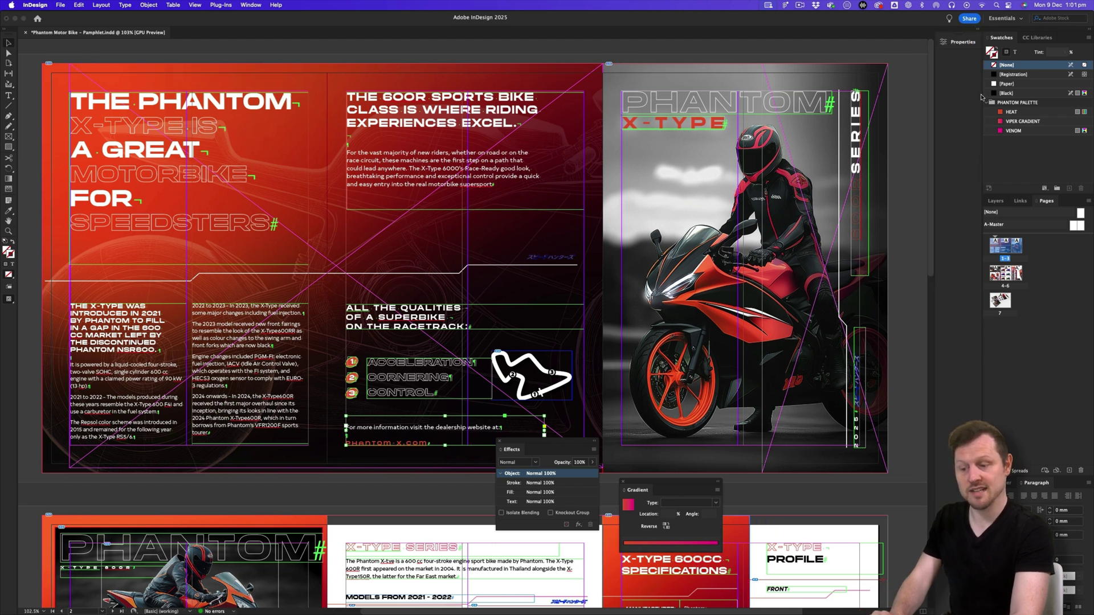
pyautogui.moveTo(935, 103); pyautogui.dragTo(971, 103)
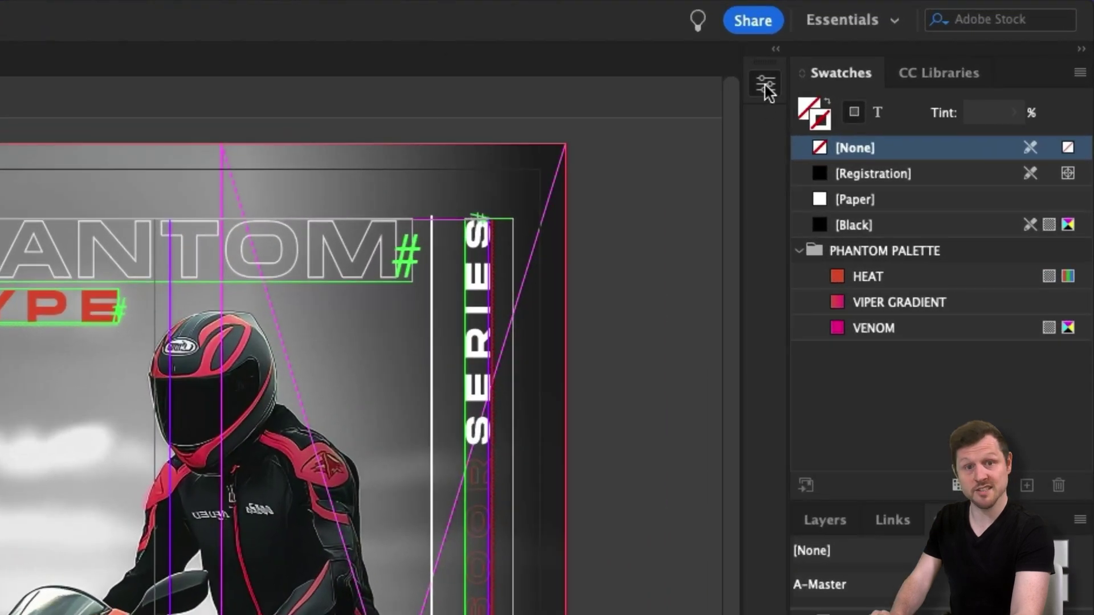
pyautogui.click(765, 85)
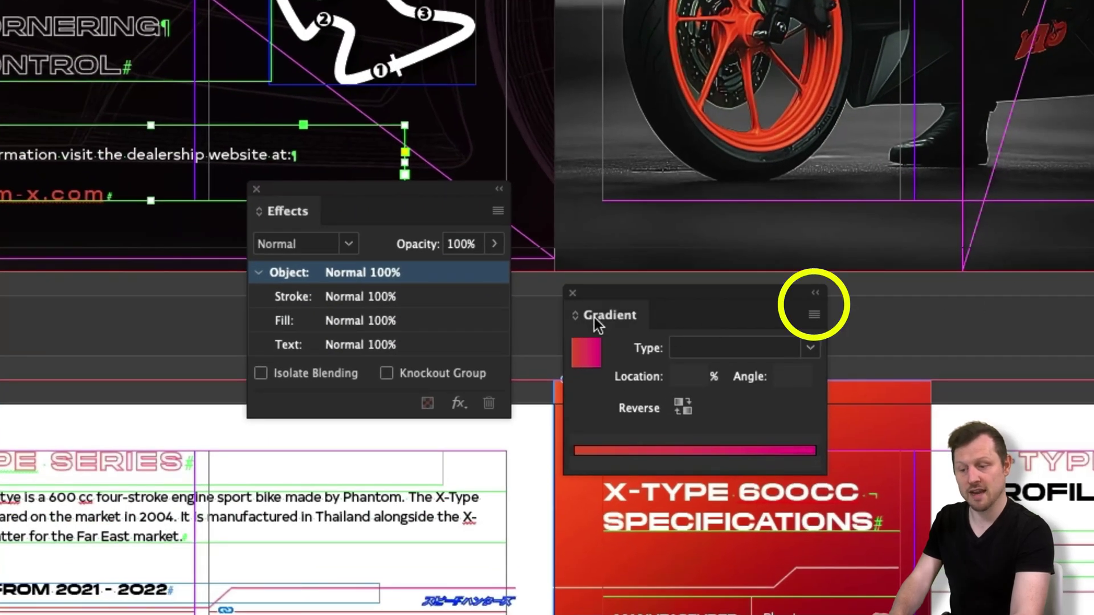
# - Dock the collapsed Gradient panel beside Swatches and collapse Properties
pyautogui.click(814, 293)
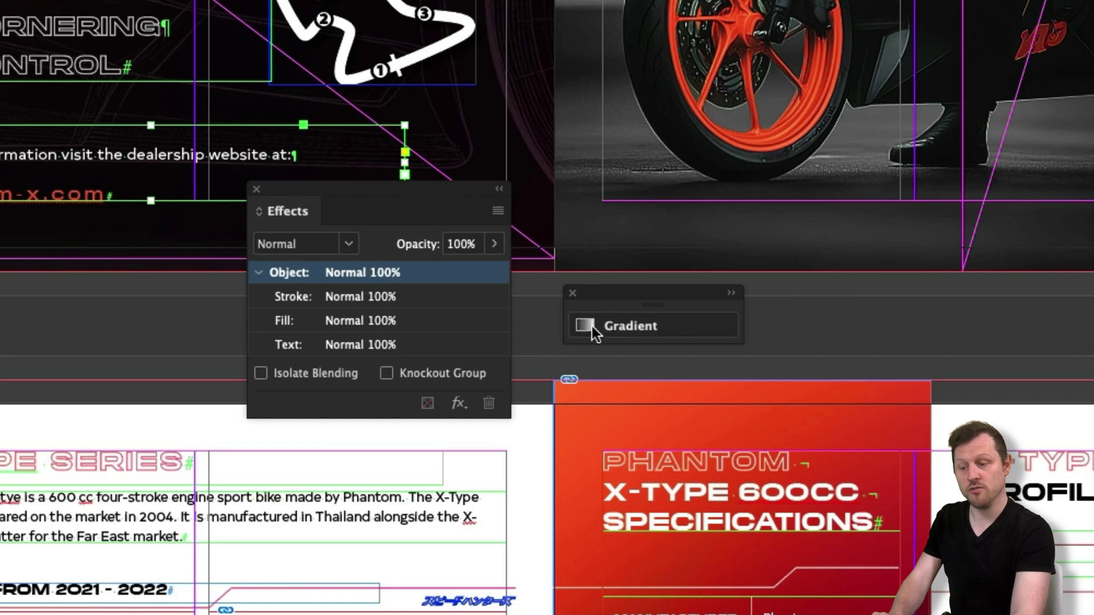
pyautogui.moveTo(593, 325); pyautogui.dragTo(1093, 0)
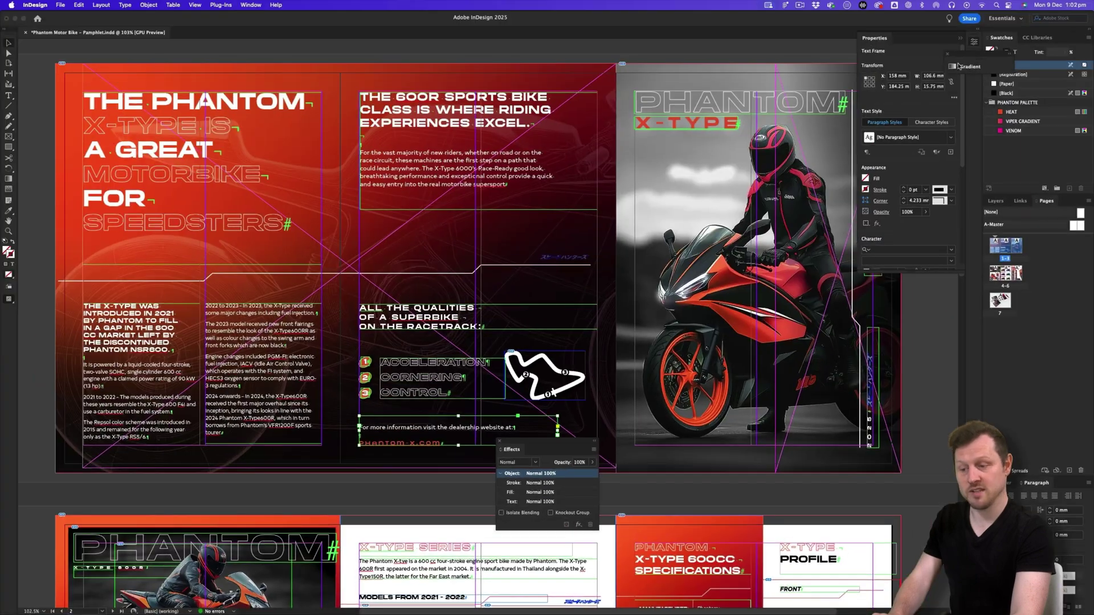
pyautogui.moveTo(958, 66); pyautogui.dragTo(973, 60)
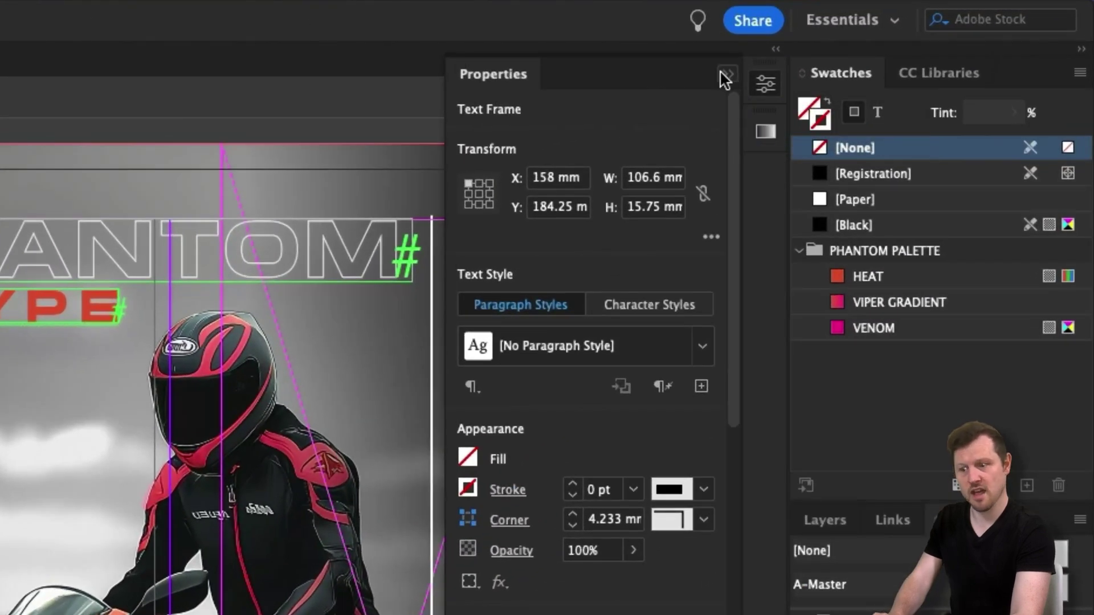
pyautogui.click(725, 76)
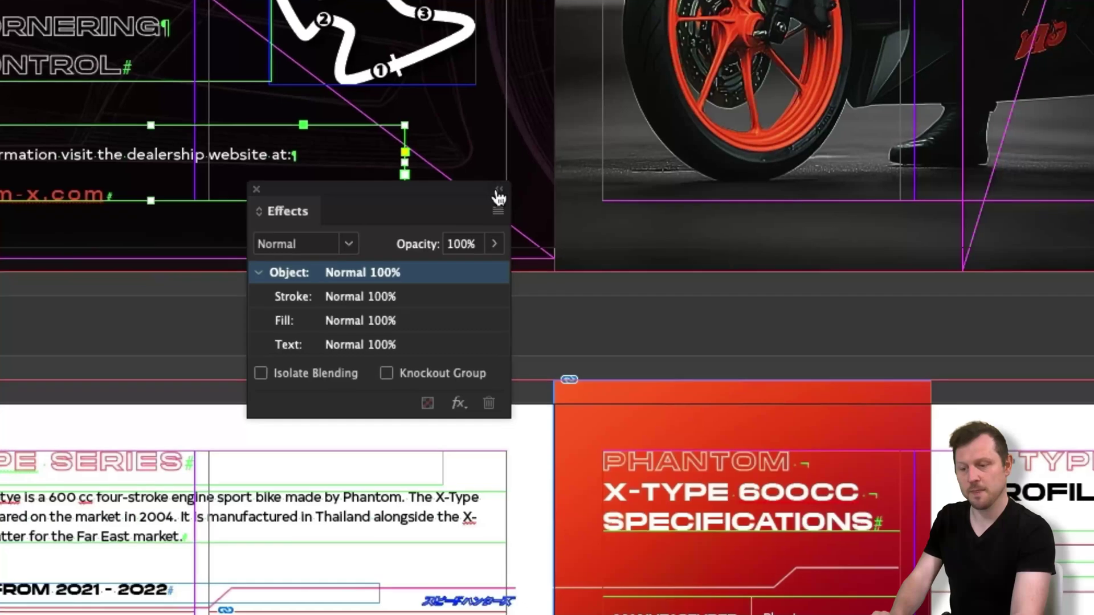
# - Dock the Effects panel as a collapsed icon beneath Gradient
pyautogui.click(538, 294)
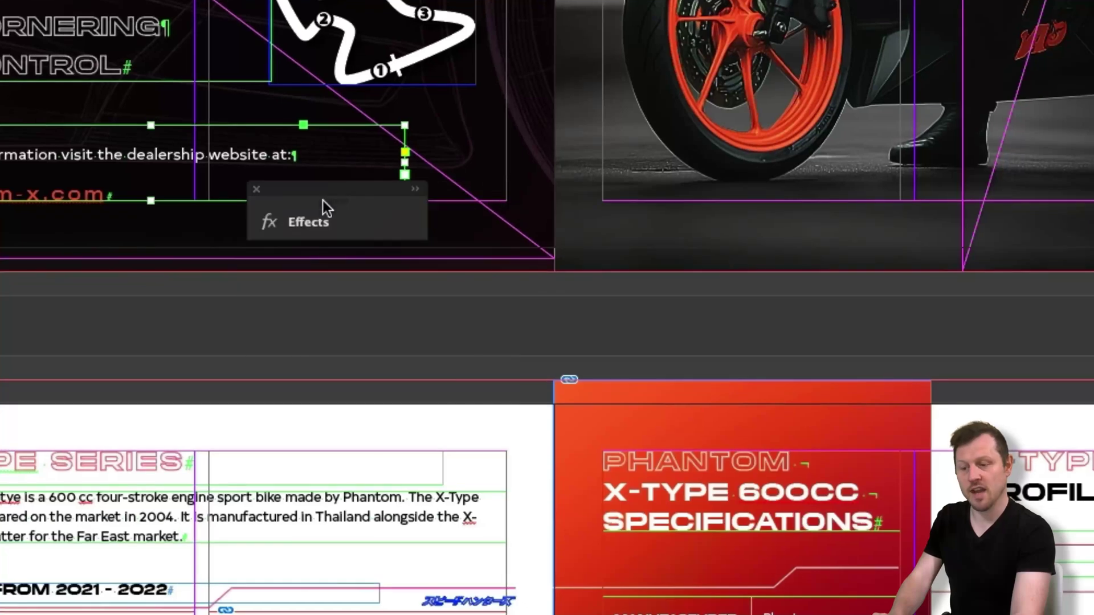
pyautogui.moveTo(270, 225); pyautogui.dragTo(962, 331)
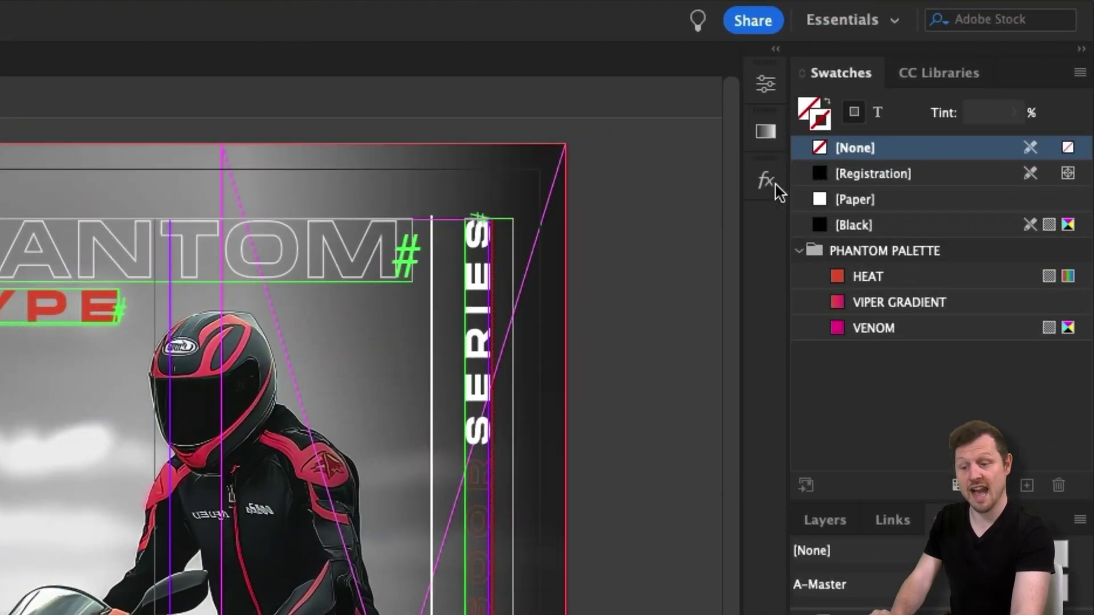
pyautogui.click(835, 151)
pyautogui.click(829, 158)
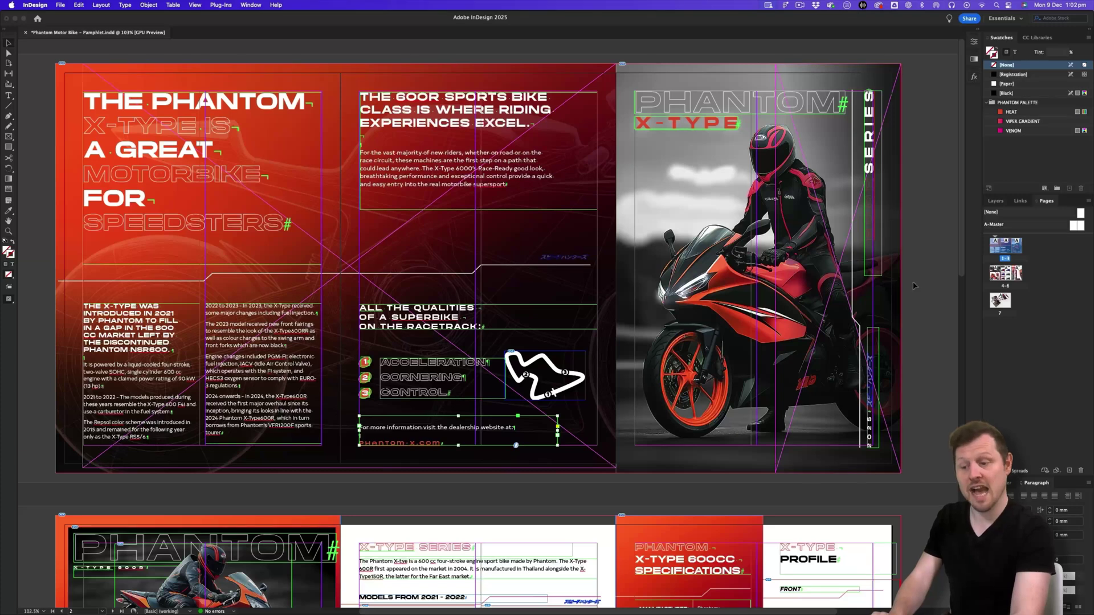
# - Open the Stroke and Align panels from the Window menu and close the Colour panel
pyautogui.click(250, 6)
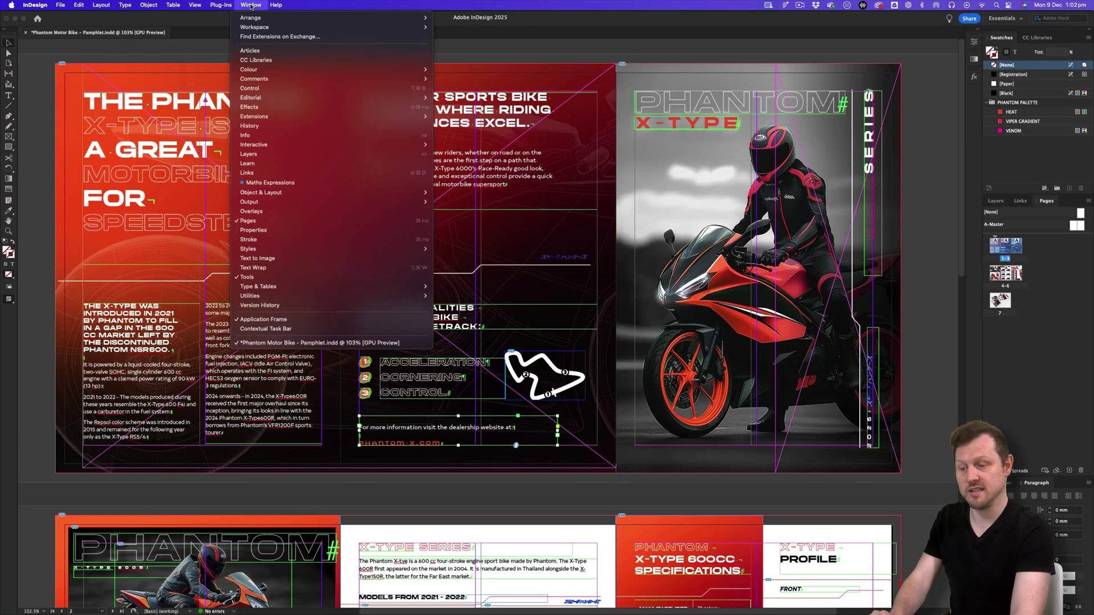
pyautogui.click(363, 240)
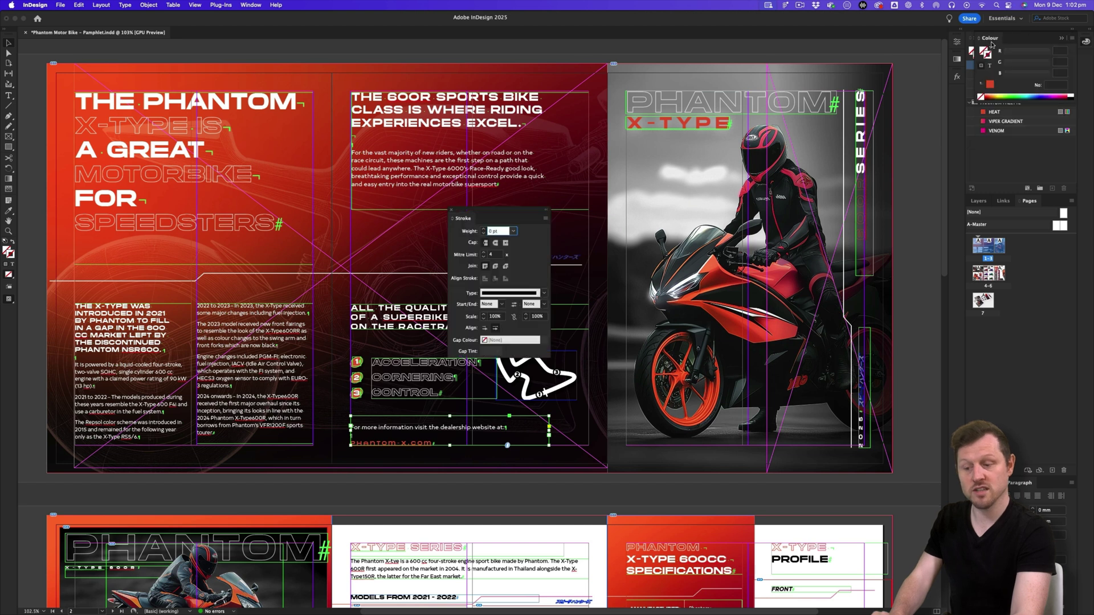
pyautogui.click(742, 176)
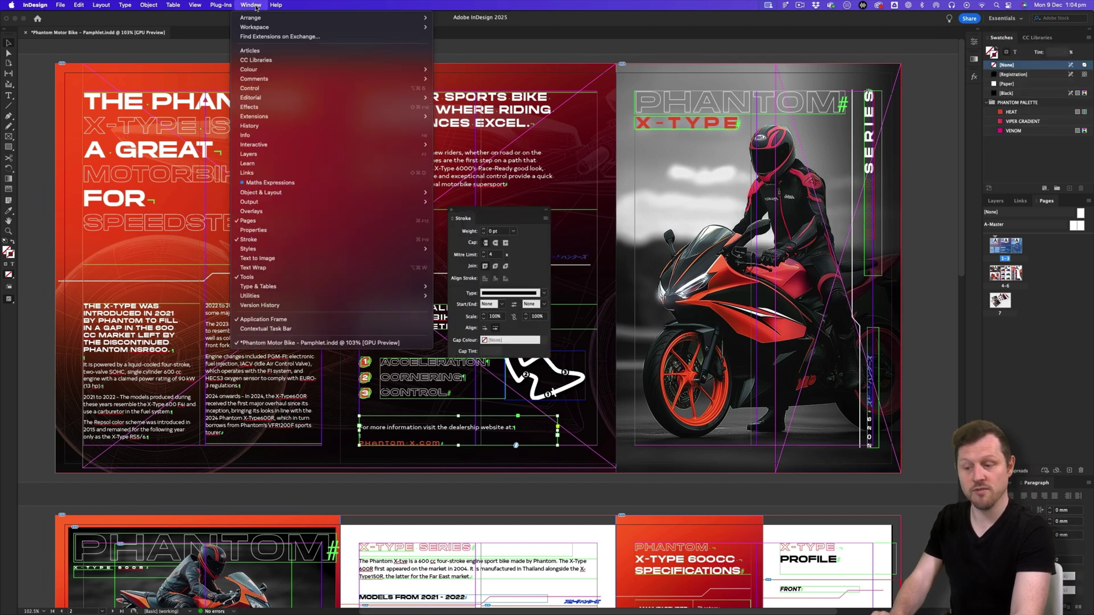
pyautogui.click(251, 5)
pyautogui.moveTo(383, 189)
pyautogui.click(443, 192)
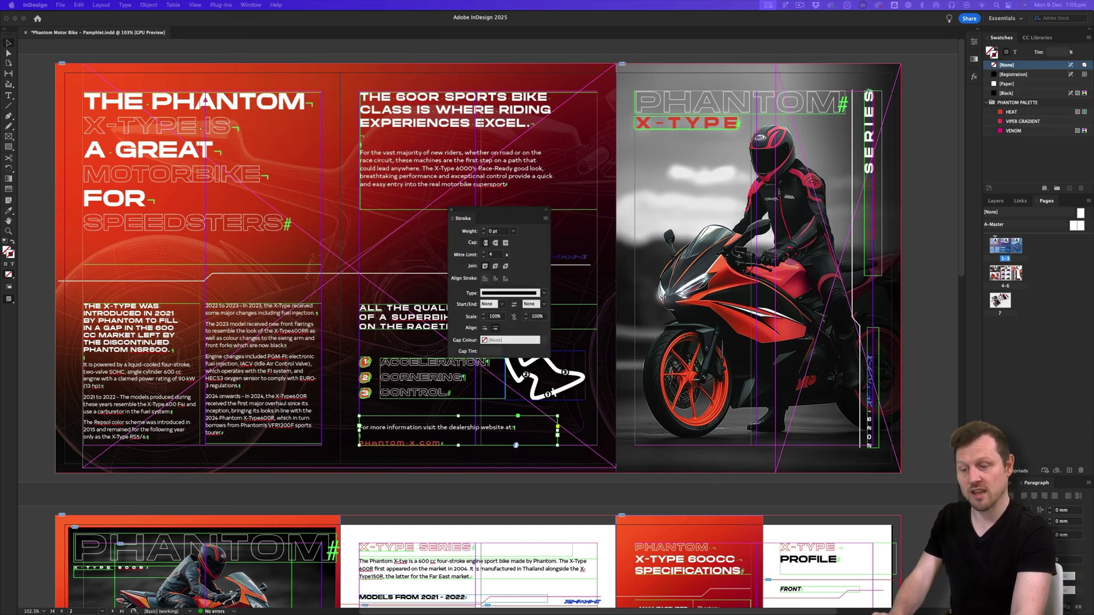
# - Collapse Align and Pathfinder, close Stroke, and dock Pathfinder in the right-hand column
pyautogui.moveTo(617, 219); pyautogui.dragTo(571, 483)
pyautogui.doubleClick(572, 480)
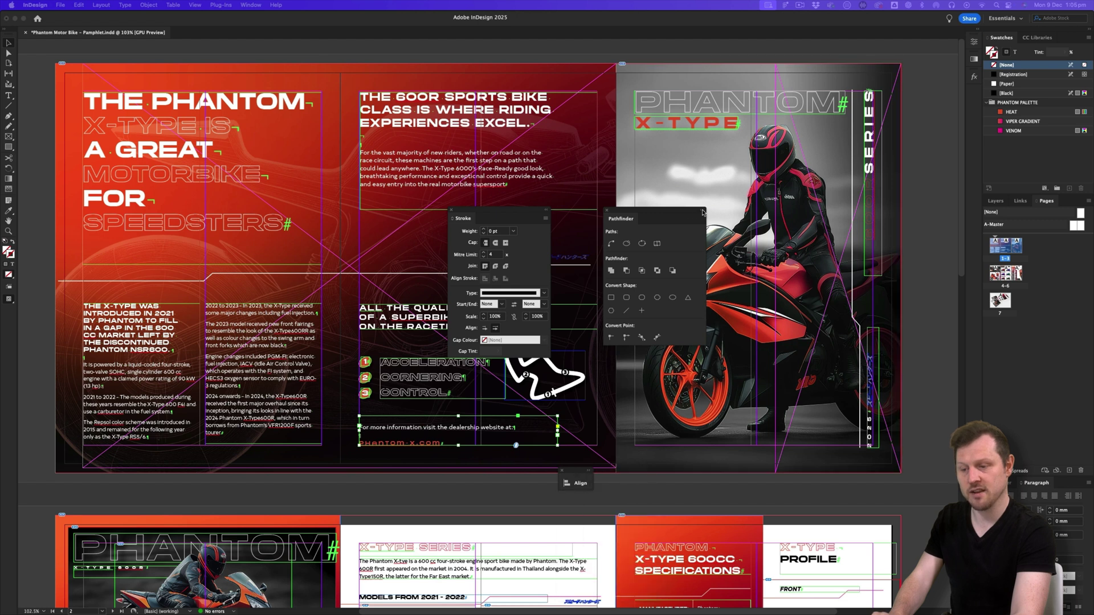
pyautogui.click(702, 210)
pyautogui.click(547, 214)
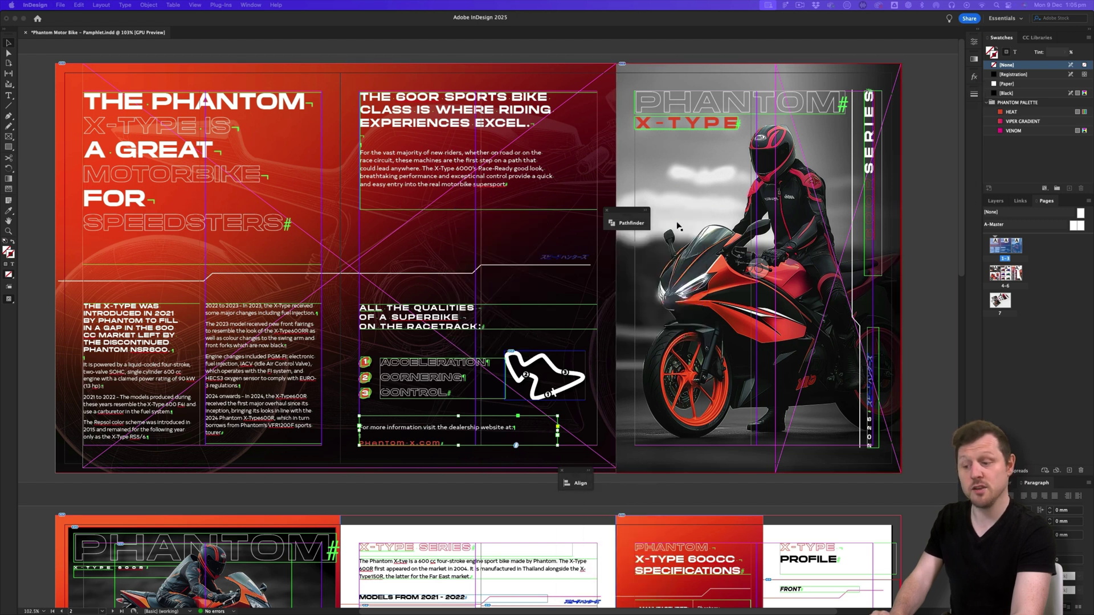
pyautogui.moveTo(627, 222)
pyautogui.mouseDown()
pyautogui.moveTo(1013, 102)
pyautogui.moveTo(974, 112)
pyautogui.mouseUp()
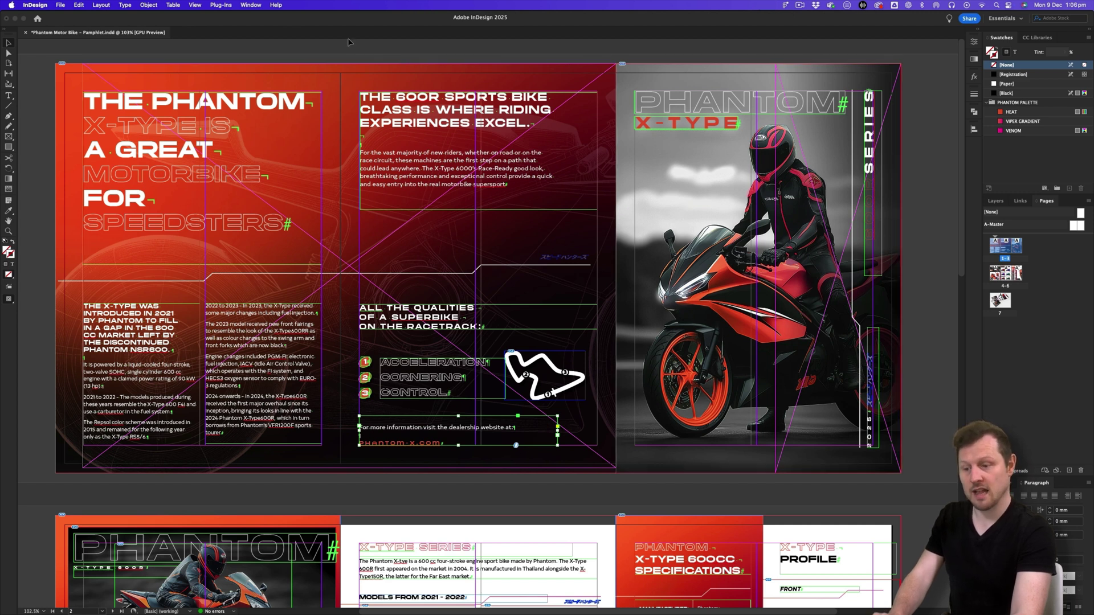
# - Turn on Window > Control so the Control panel spans the top of the window
pyautogui.click(250, 6)
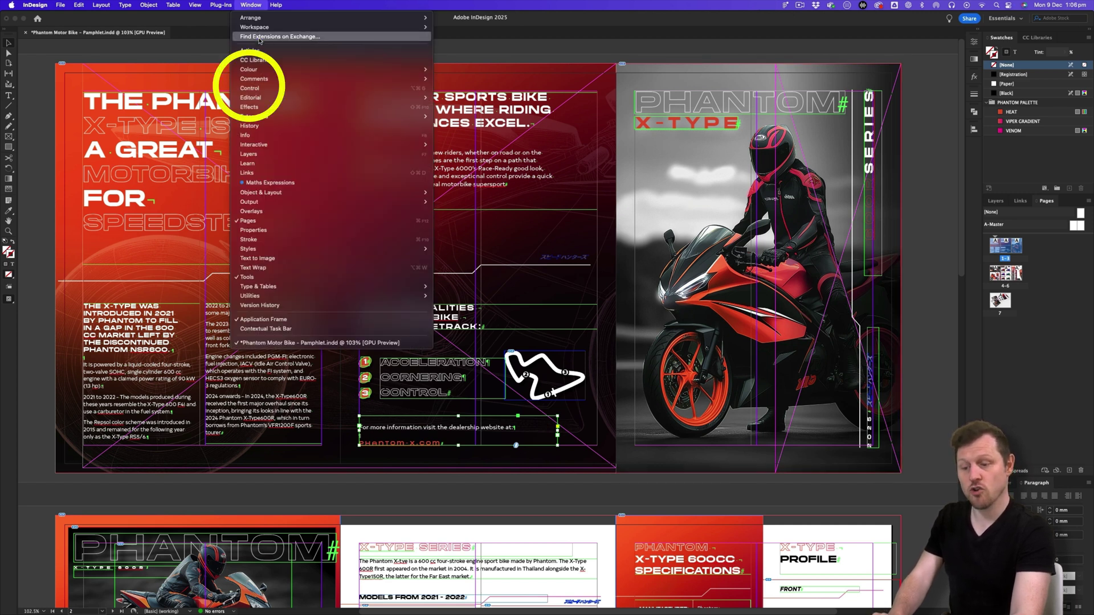
pyautogui.click(274, 88)
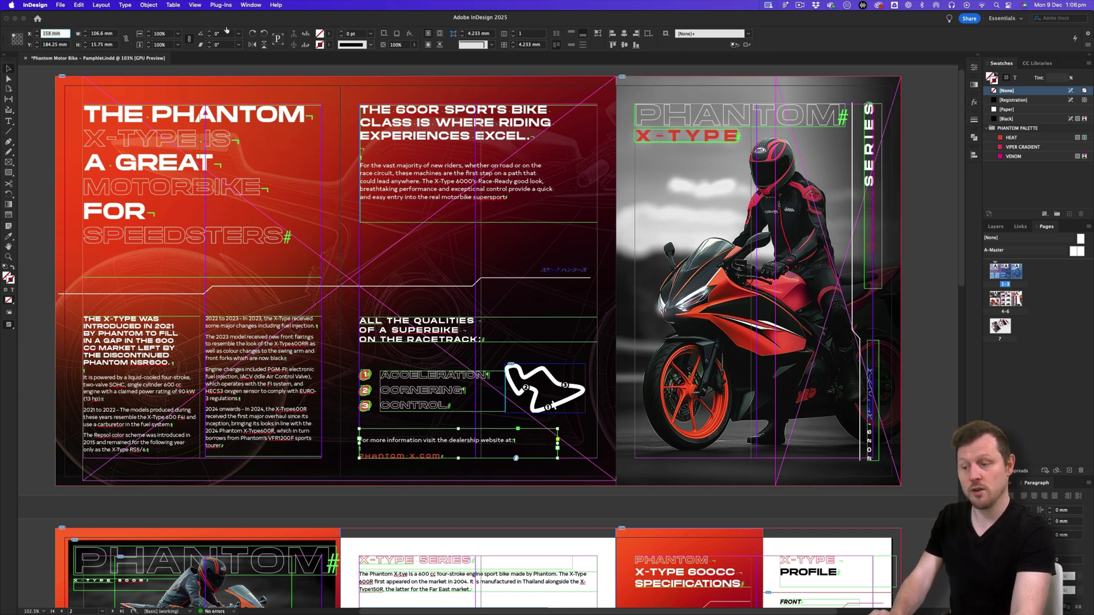
# - Save the current panel layout via Window > Workspace > New Workspace as 'NEW SPACE'
pyautogui.click(251, 5)
pyautogui.moveTo(254, 30)
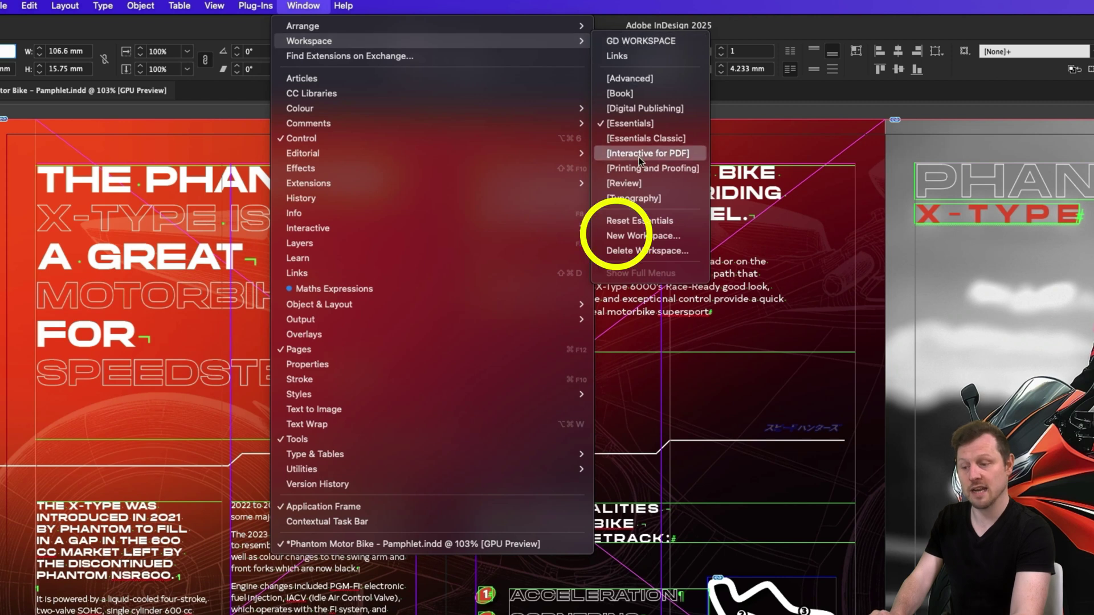
pyautogui.click(652, 236)
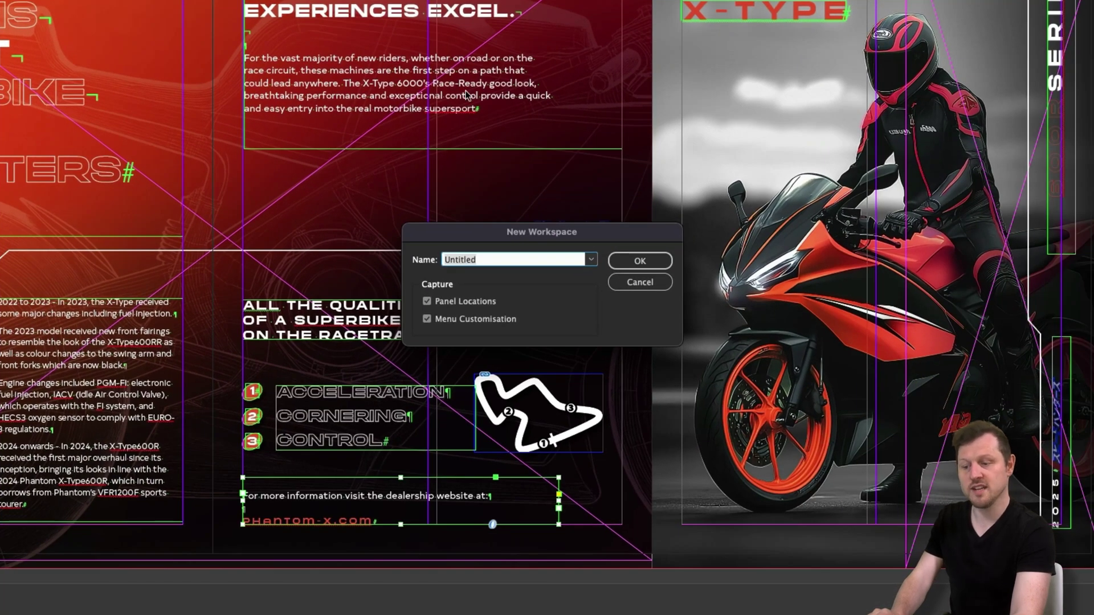
pyautogui.write('NEW SPACE')
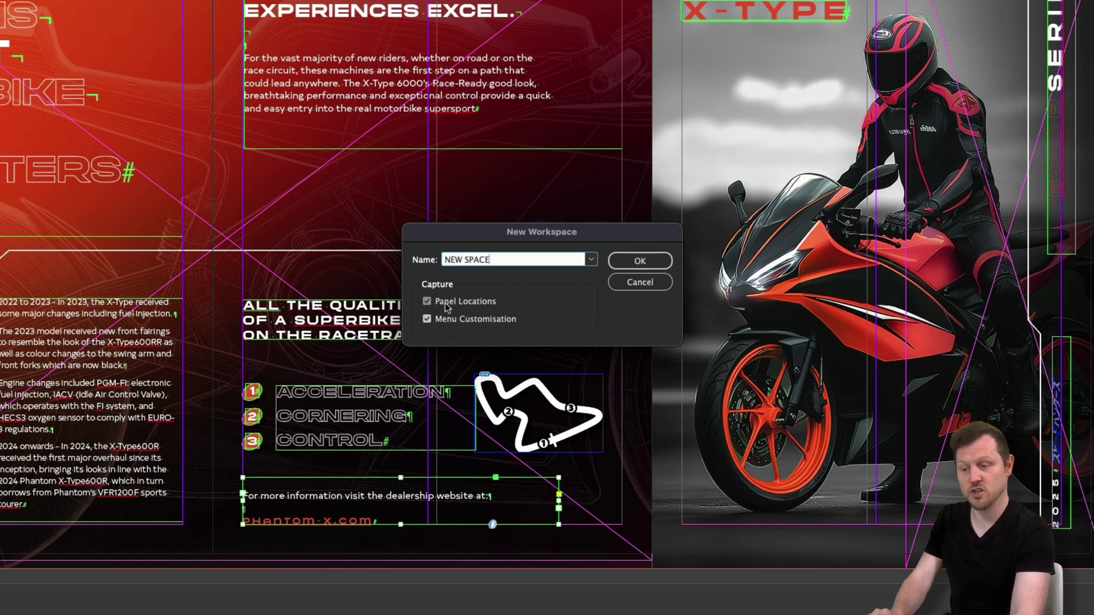
pyautogui.click(640, 260)
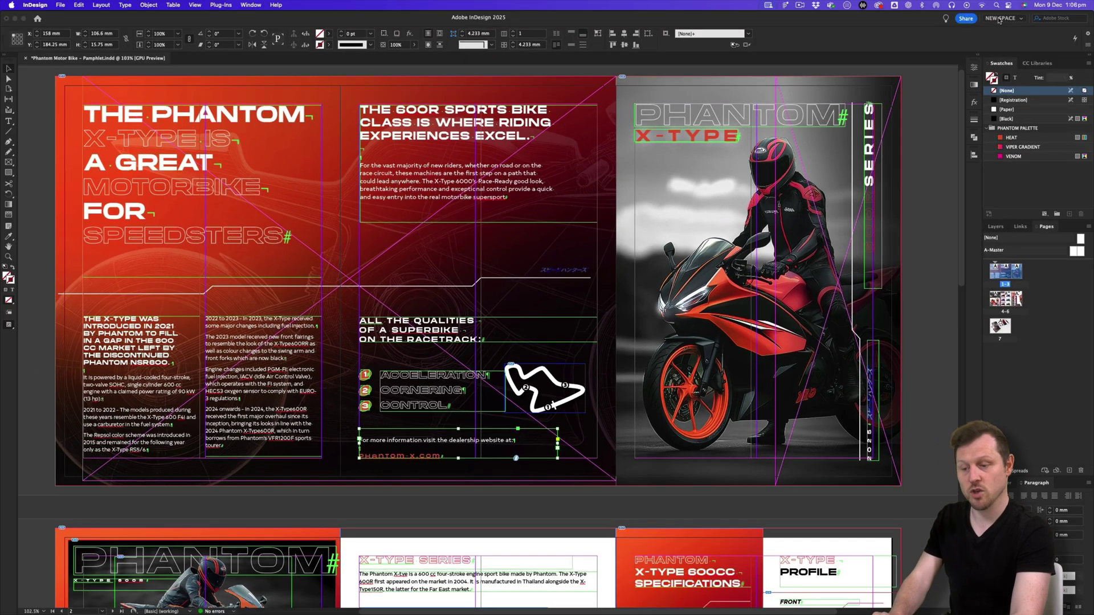
pyautogui.click(998, 19)
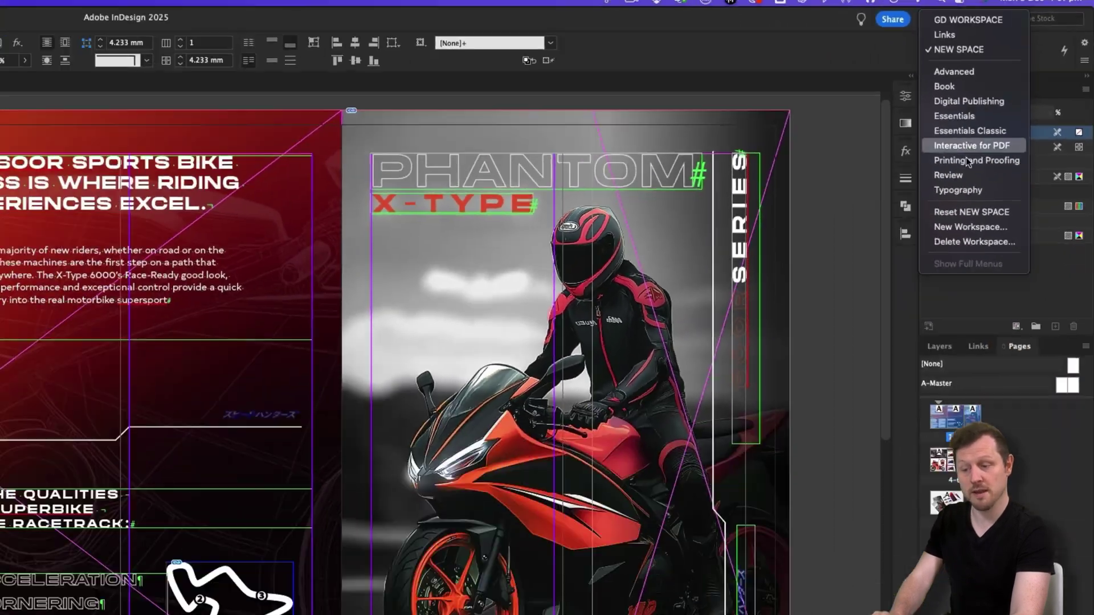
# - Switch to the Typography workspace, then back to NEW SPACE to confirm the layout
pyautogui.click(958, 190)
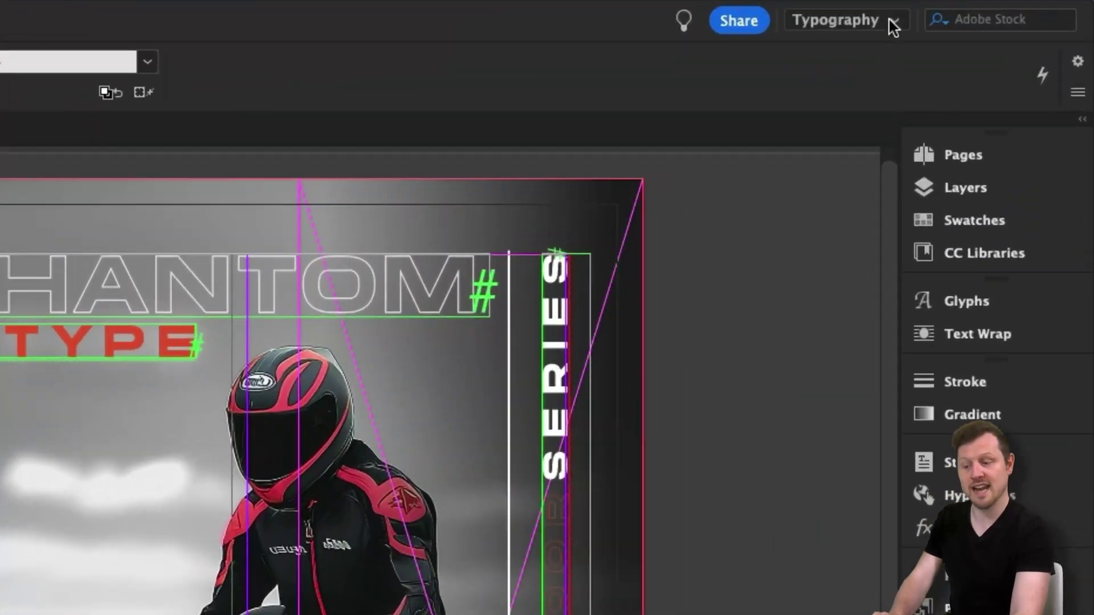
pyautogui.click(892, 25)
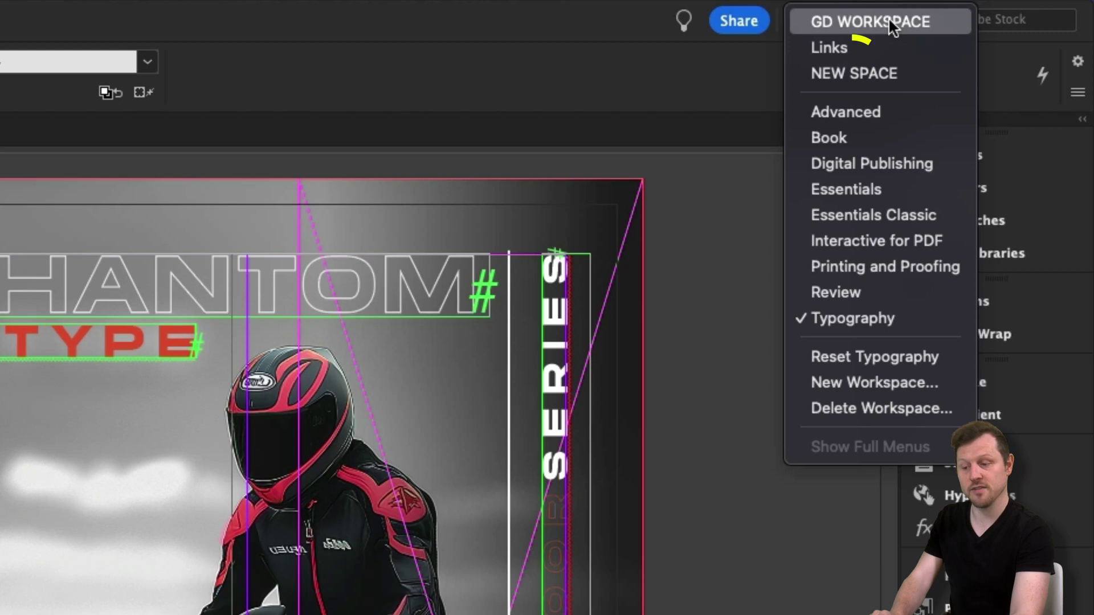
pyautogui.click(867, 69)
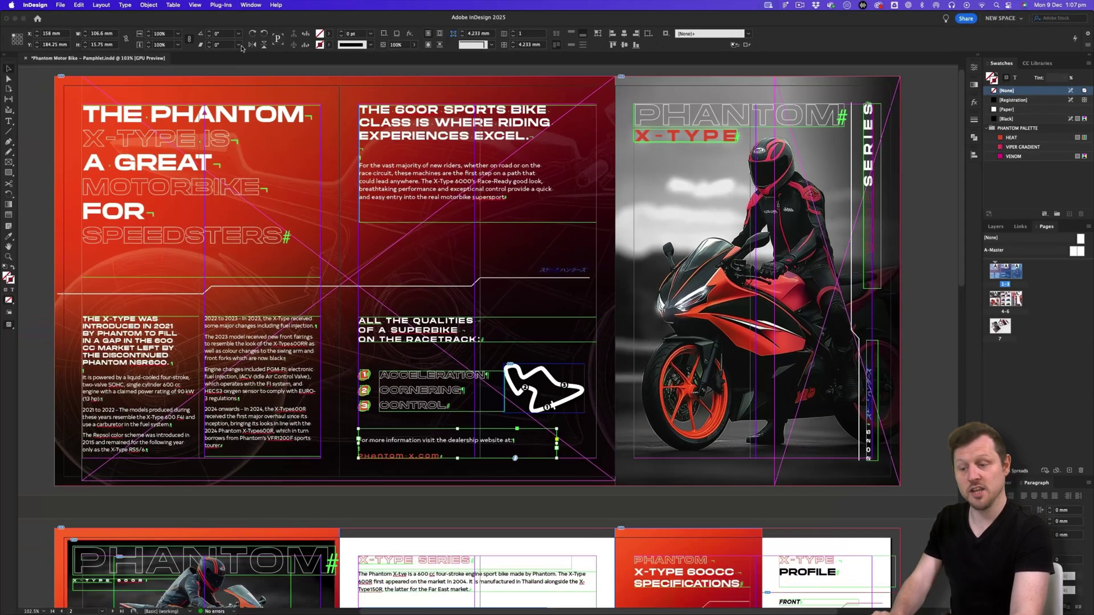
# - Open Character Styles and pull the Character Styles, Paragraph Styles and Style Packs panels out over the page
pyautogui.click(250, 6)
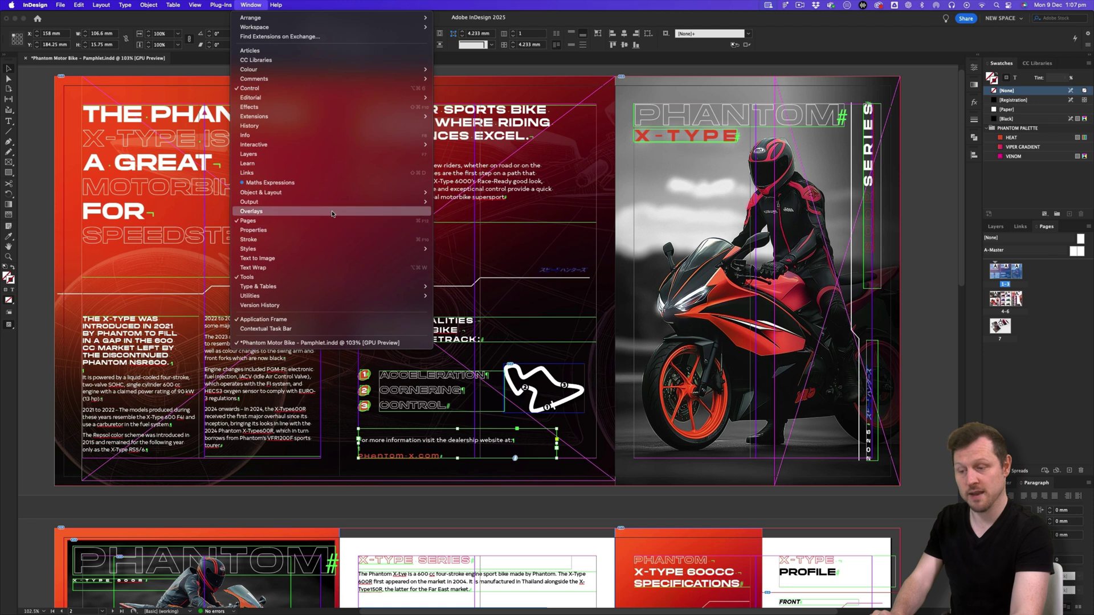
pyautogui.moveTo(341, 249)
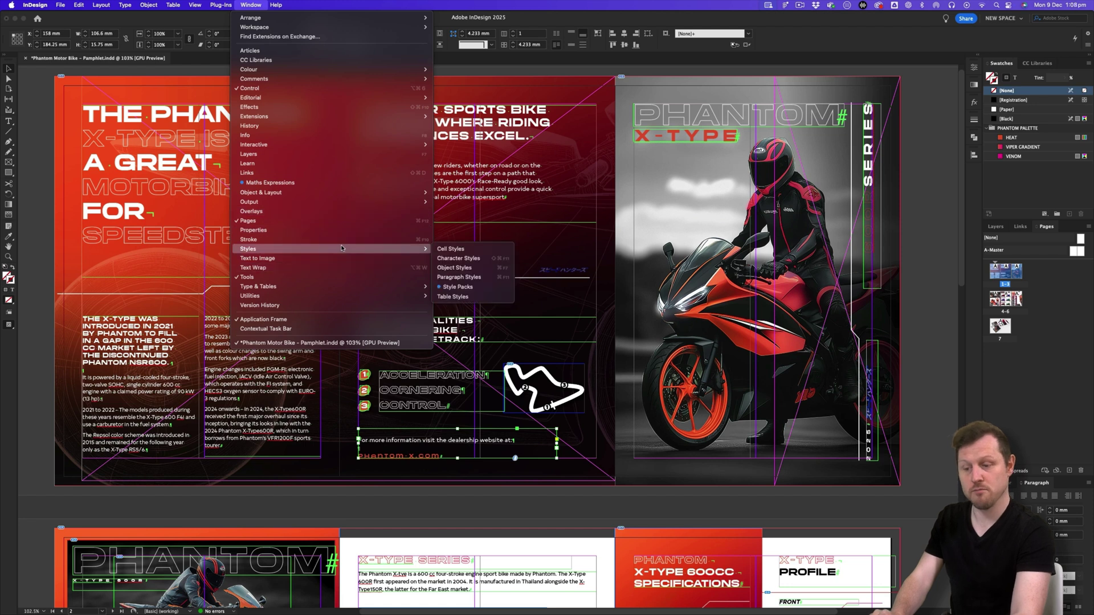
pyautogui.click(458, 258)
pyautogui.moveTo(1009, 69); pyautogui.dragTo(501, 176)
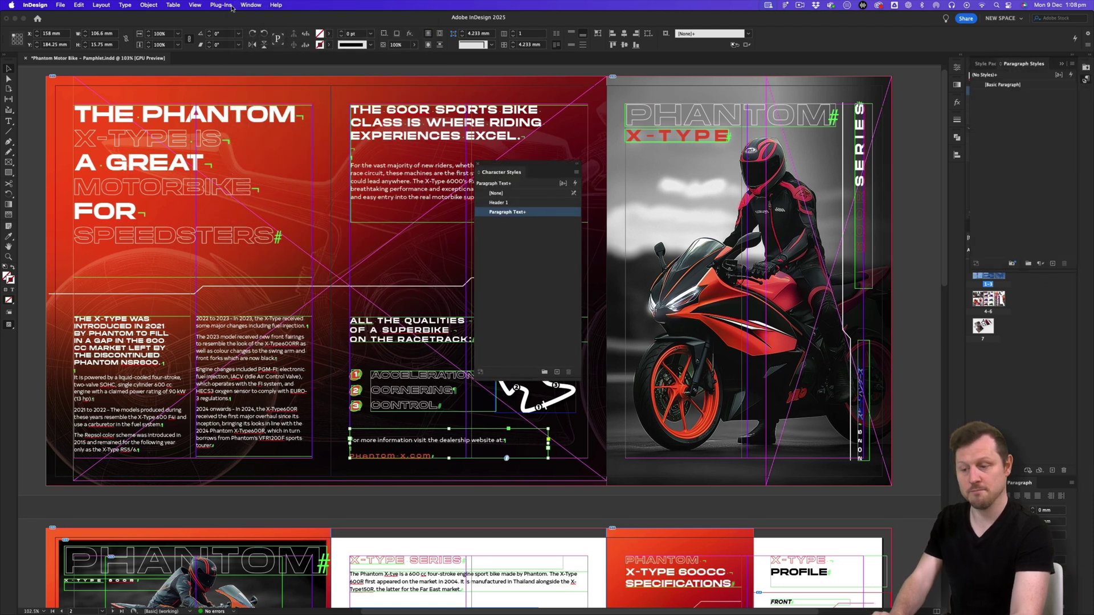
pyautogui.moveTo(1020, 67); pyautogui.dragTo(664, 227)
pyautogui.moveTo(994, 64); pyautogui.dragTo(709, 226)
pyautogui.click(739, 218)
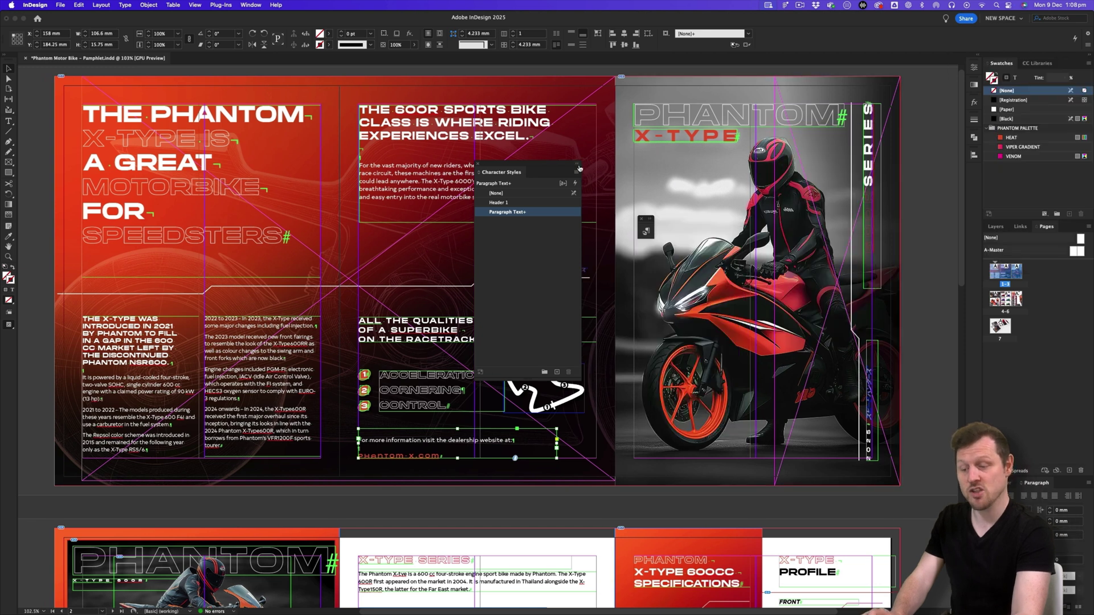